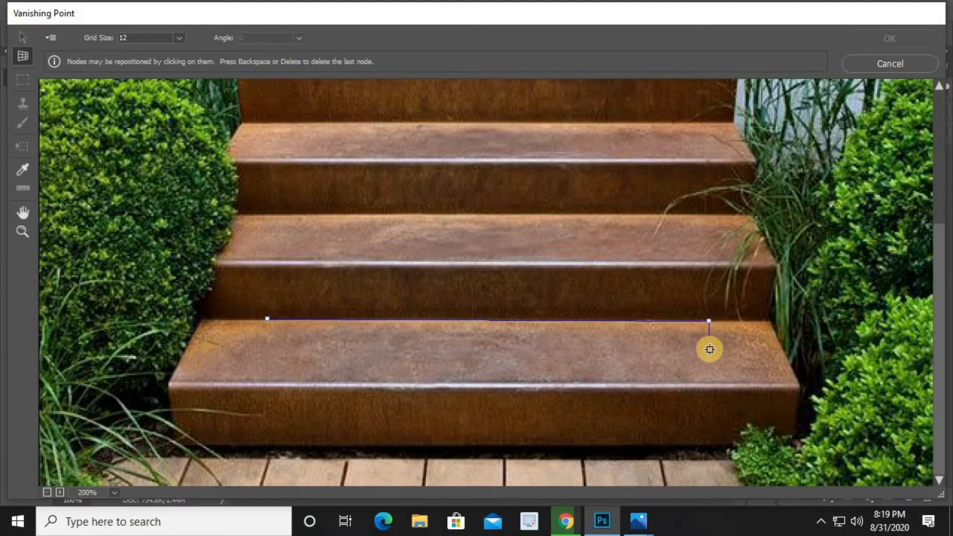
Complete the four-corner perspective plane over the bottom step's tread and adjust its corner node
click(722, 386)
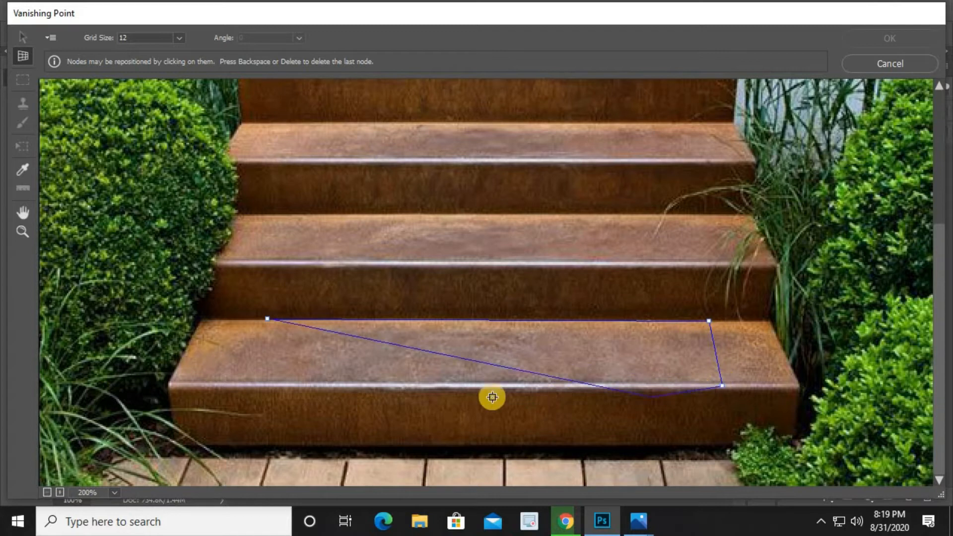
click(250, 384)
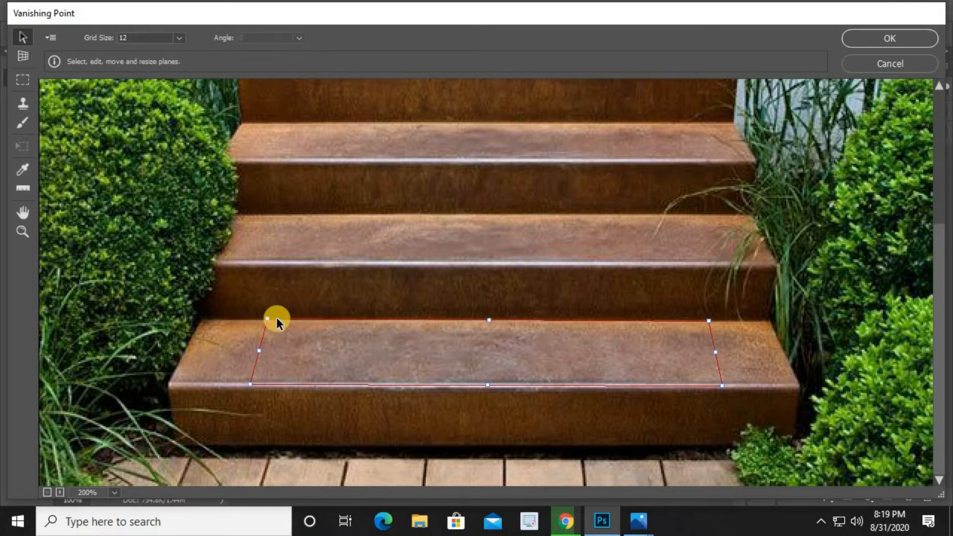
drag(266, 322, 268, 322)
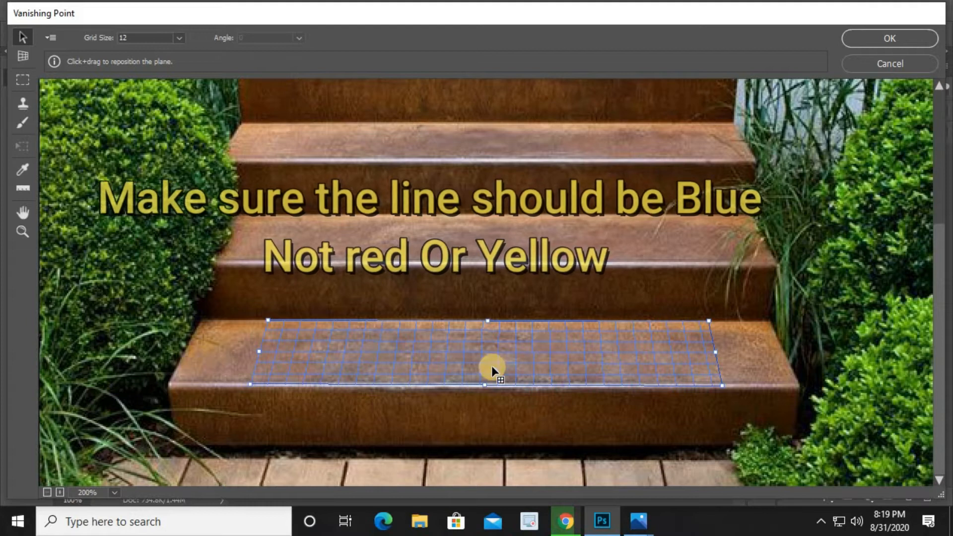
Tear off a perpendicular plane up the bottom step's riser from the tread plane's top edge
key(ctrl+minus)
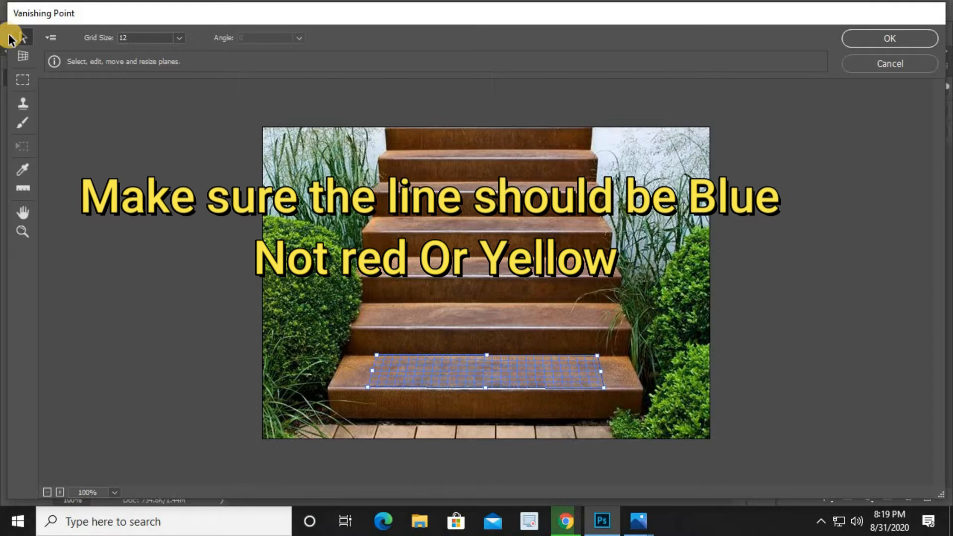
click(23, 60)
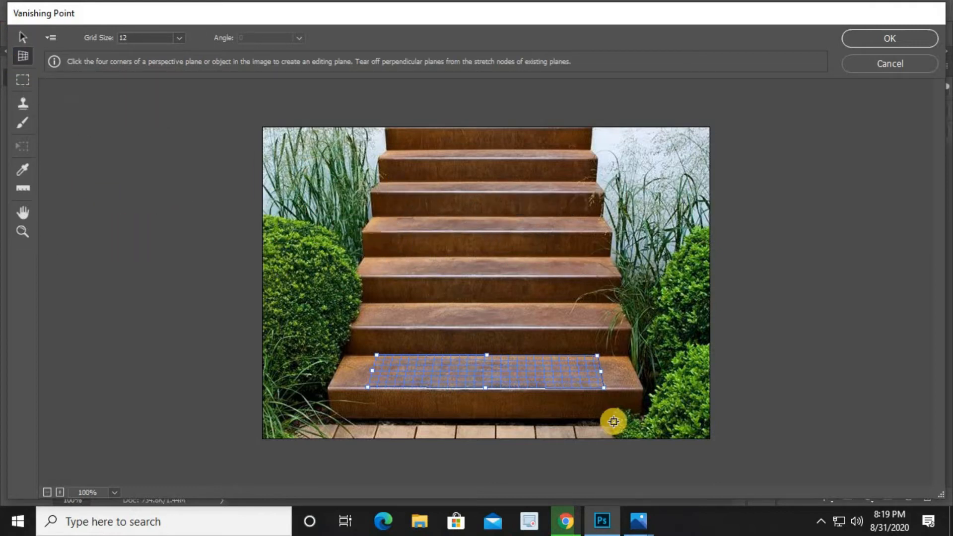
key(alt)
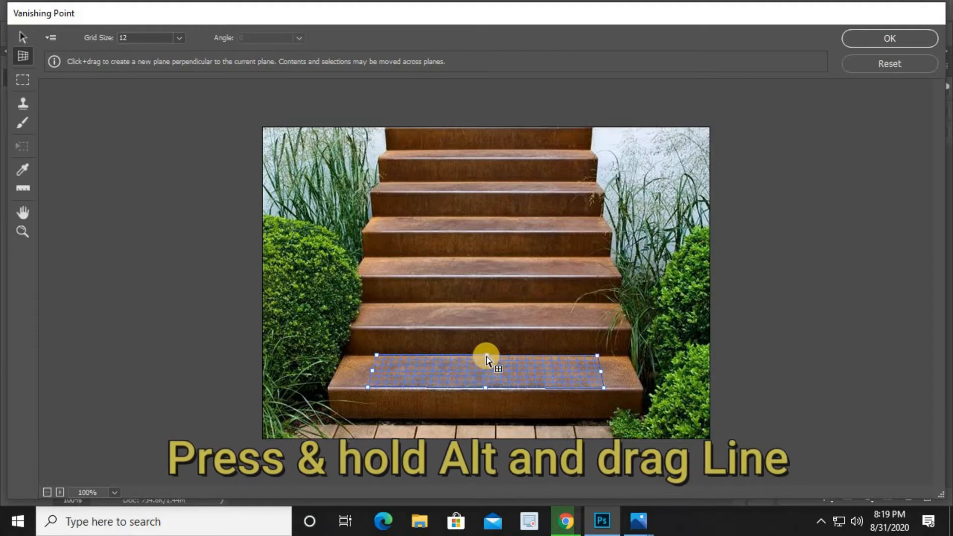
drag(486, 356, 489, 328)
Tear off perpendicular planes across the next tread and up the following riser
key(c)
key(alt)
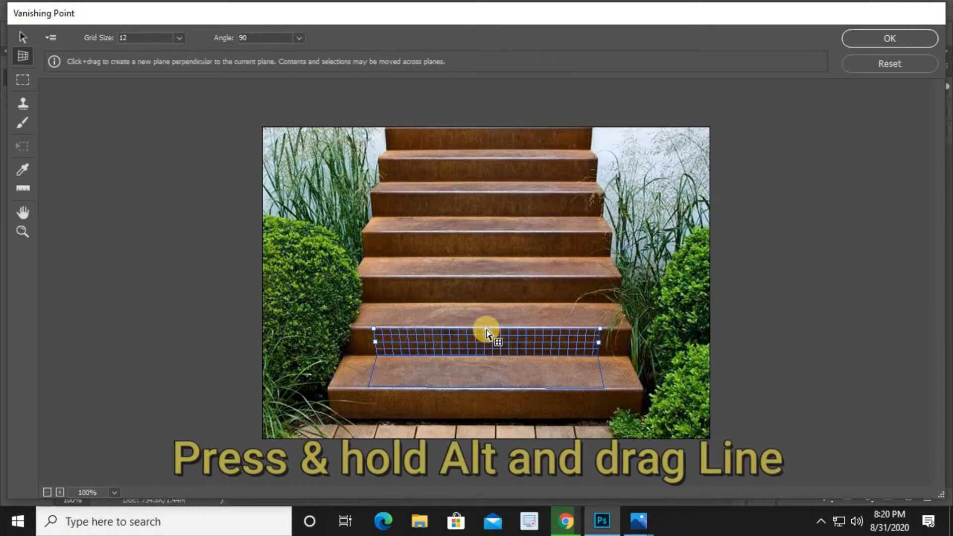
drag(486, 329, 490, 306)
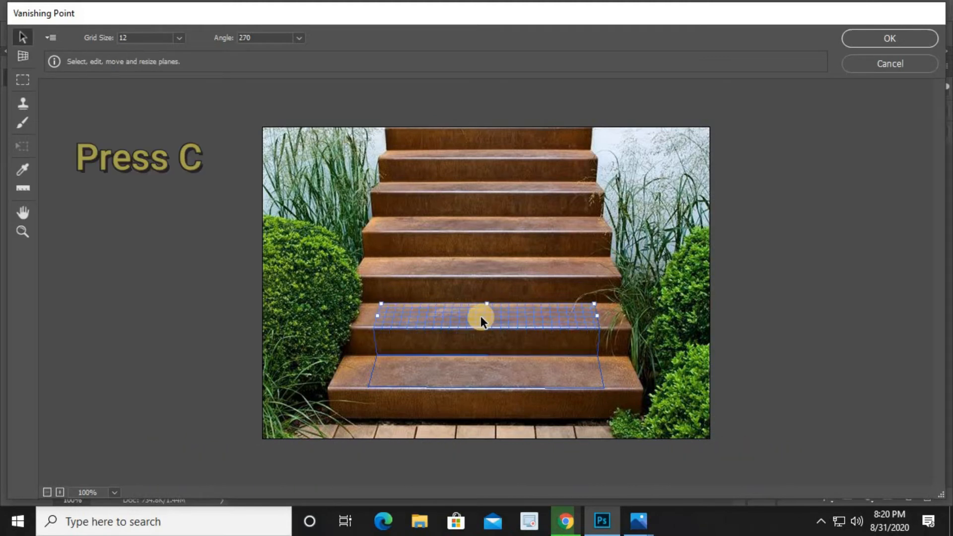
key(c)
key(alt)
drag(487, 305, 493, 279)
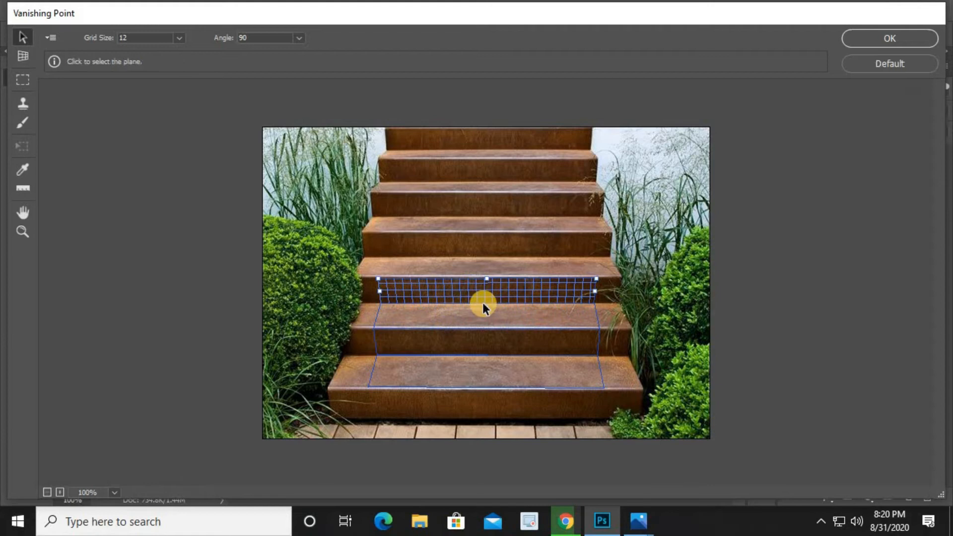
Tear off a perpendicular plane across the next step's tread
key(ctrl+plus)
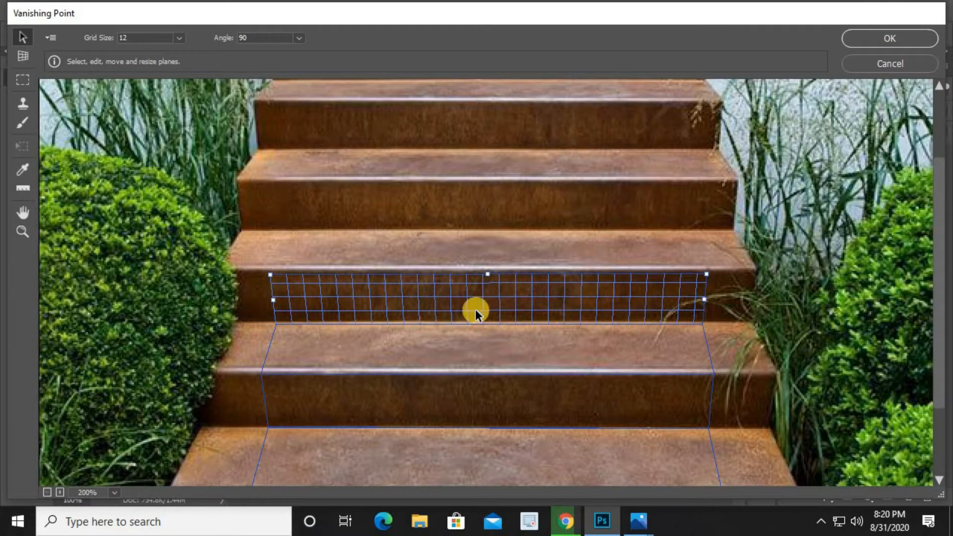
key(c)
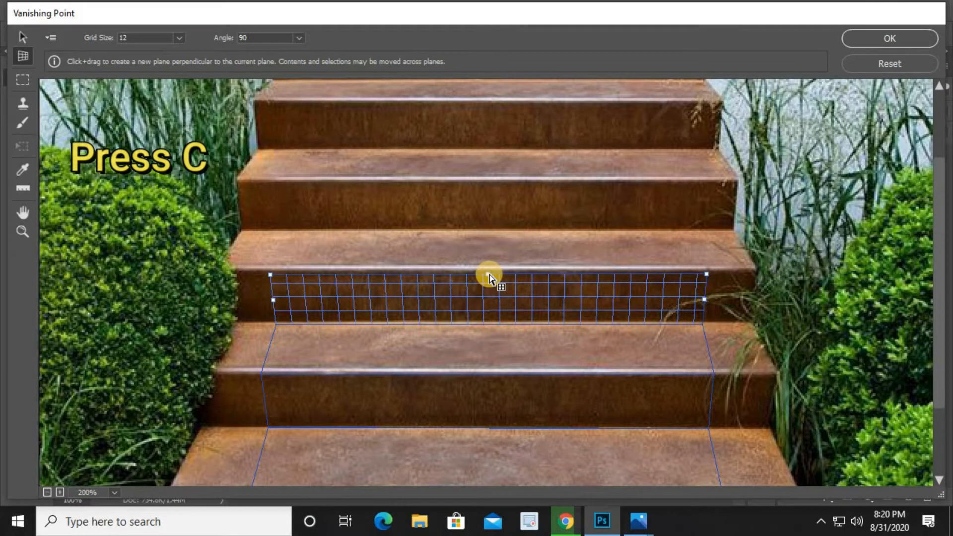
drag(490, 275, 496, 232)
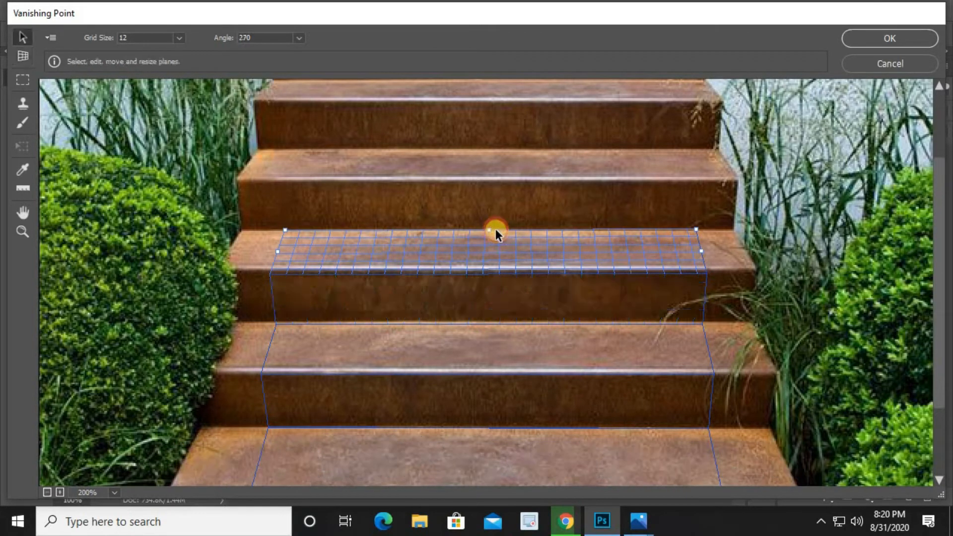
Tear off a perpendicular plane up the next riser above that tread
key(c)
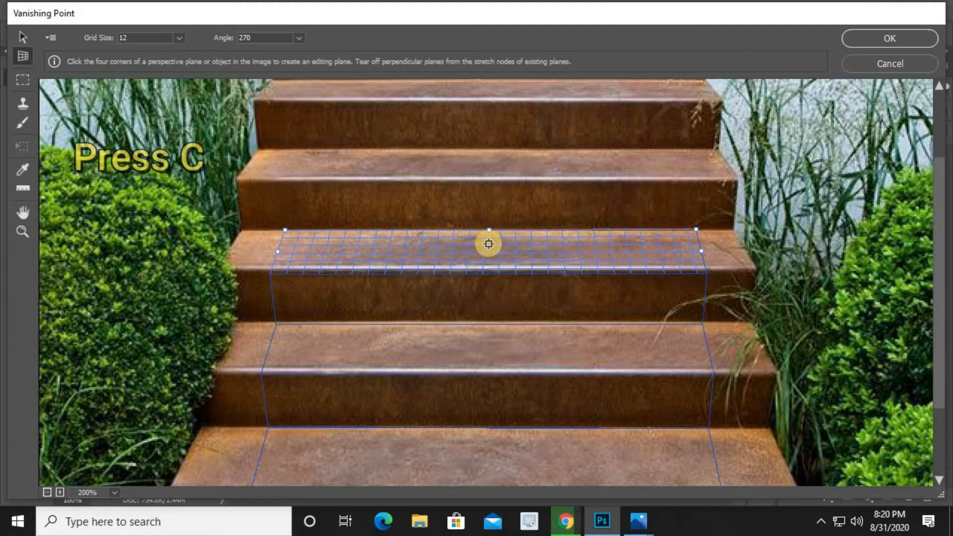
drag(488, 233, 493, 151)
key(alt)
key(space)
drag(499, 246, 504, 356)
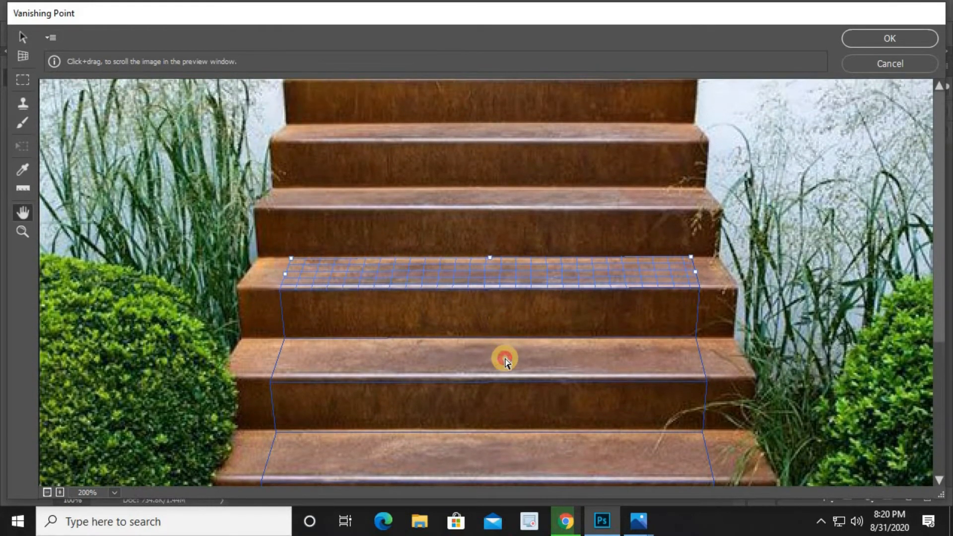
key(c)
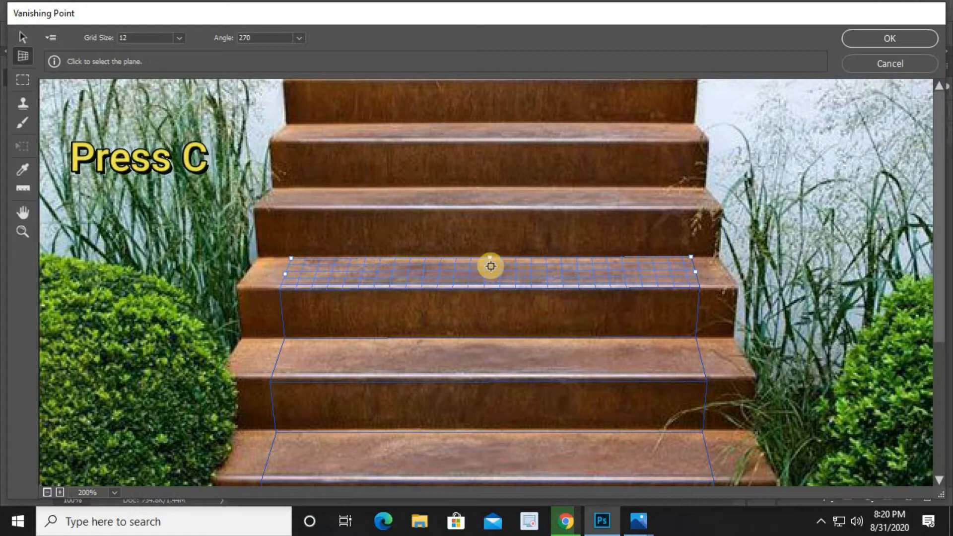
drag(489, 259, 494, 187)
Extend the plane chain across the next tread and up its riser
key(c)
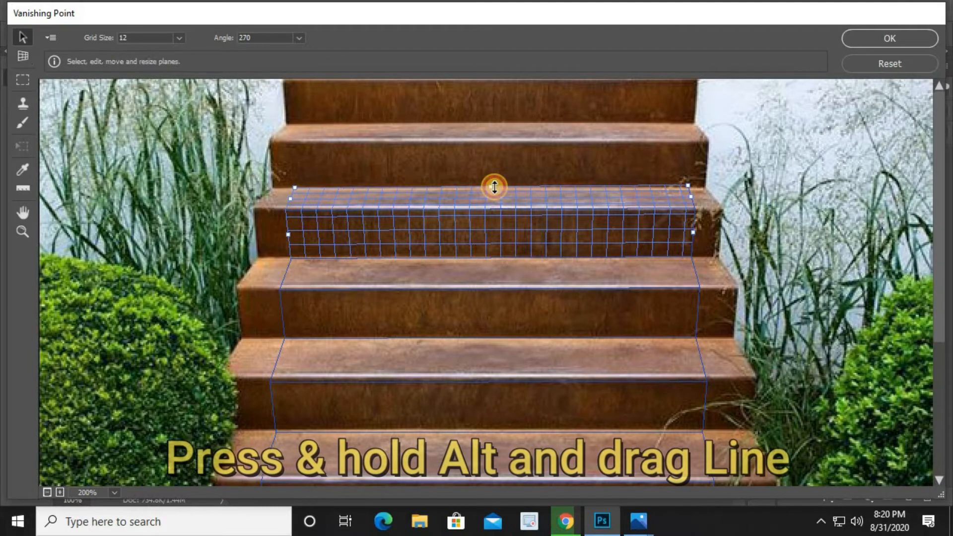
key(c)
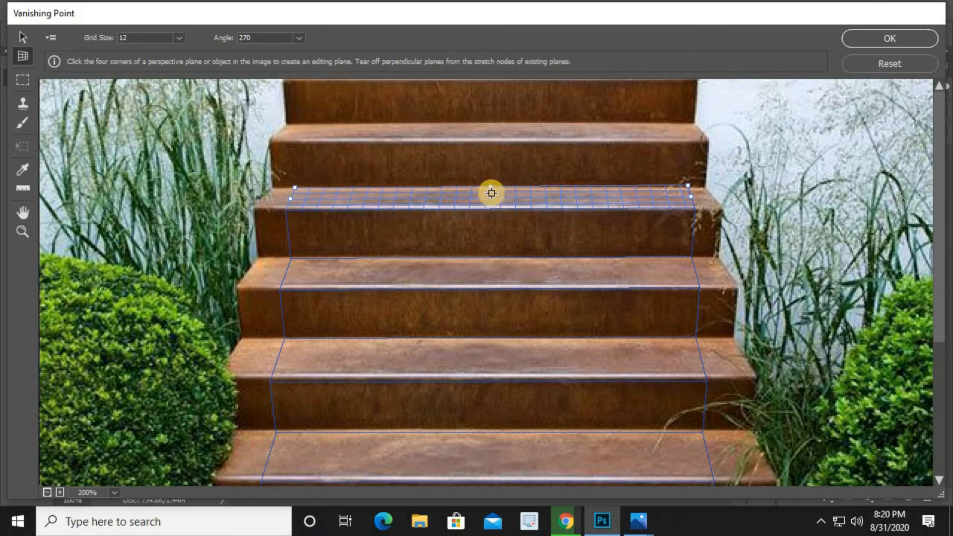
drag(491, 188, 494, 141)
key(space)
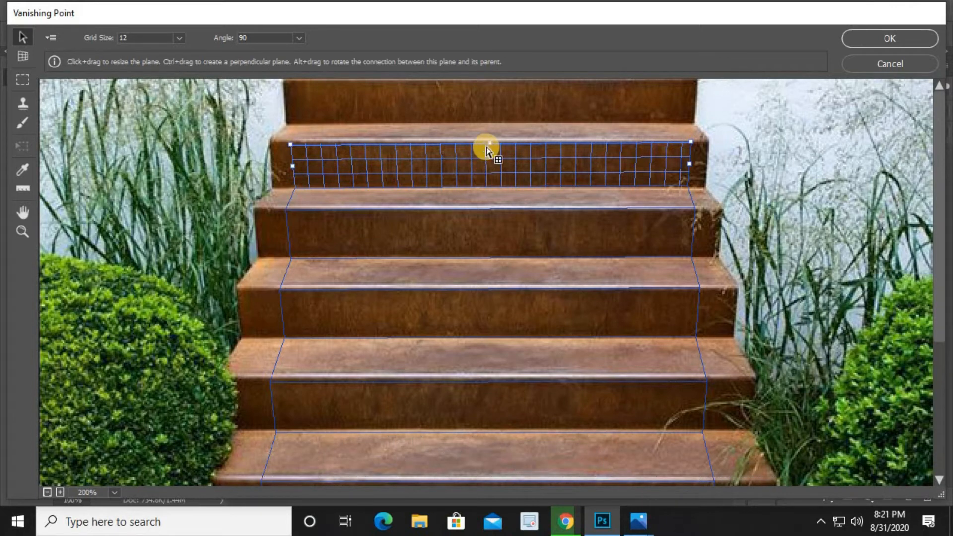
Add tread and riser planes for the topmost visible step
key(c)
drag(489, 147, 493, 123)
key(c)
key(alt)
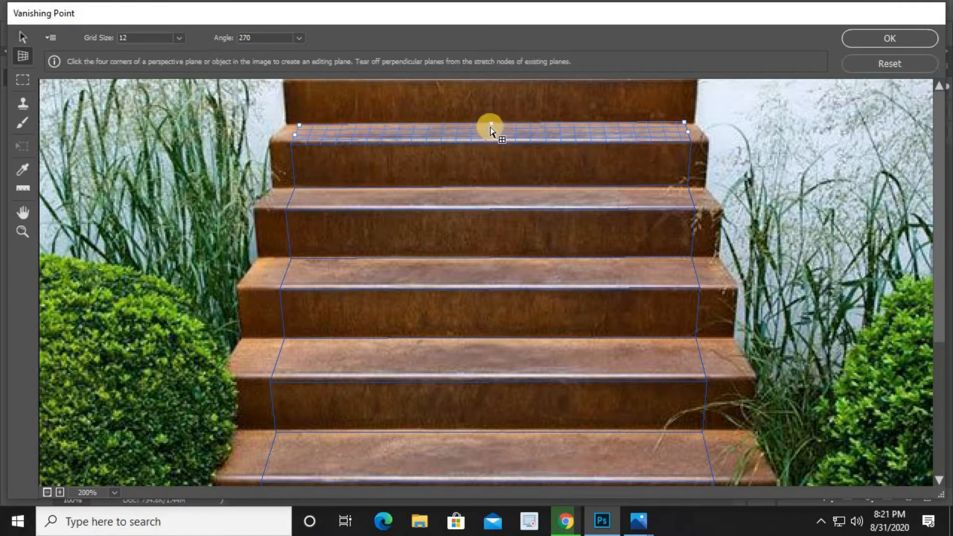
drag(493, 121, 502, 81)
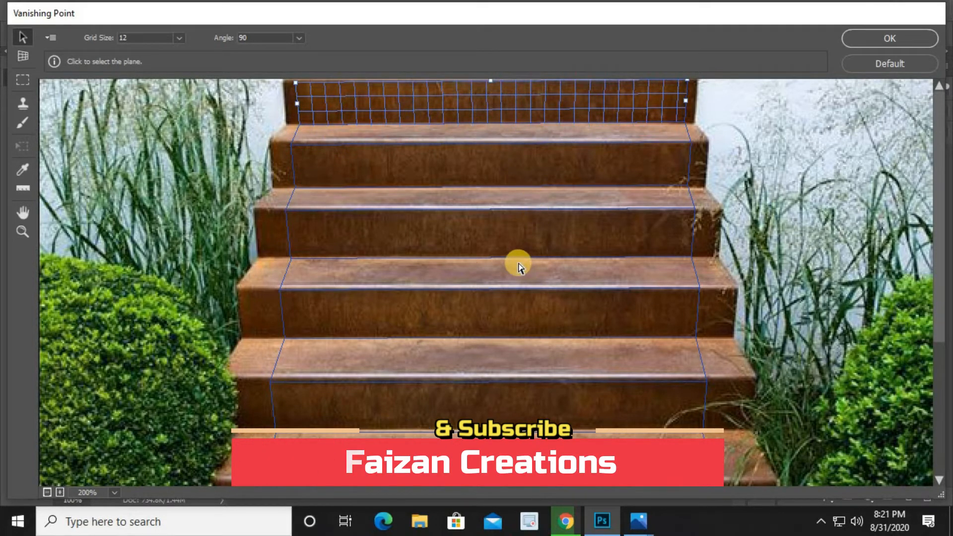
Close Vanishing Point, keeping the stair perspective grid
scroll(518, 266, down, 2)
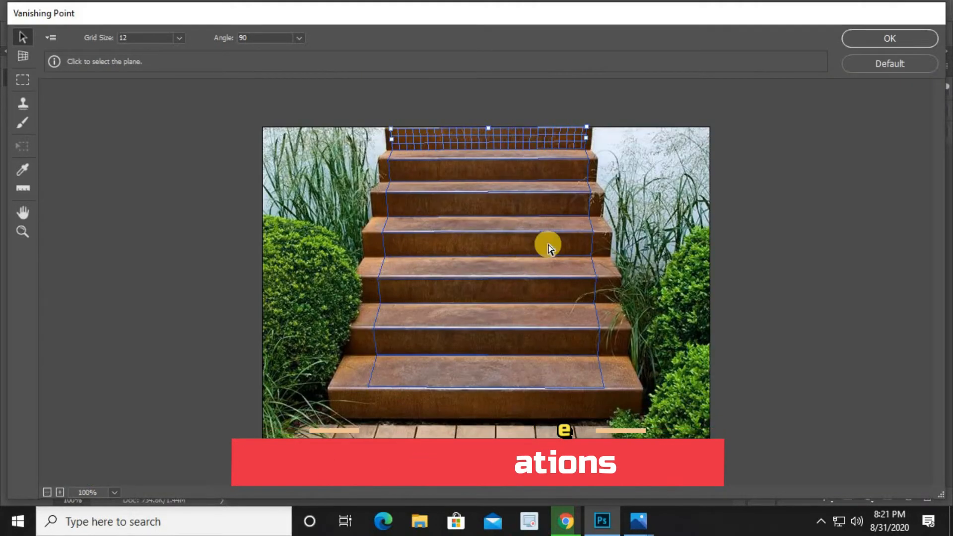
click(884, 42)
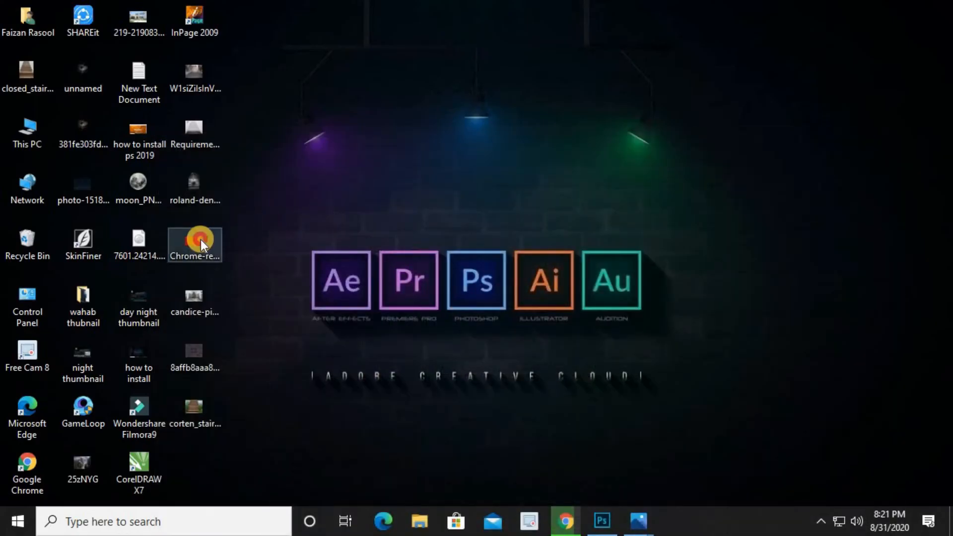
Place the Chrome-red-painted-swatch-203-FB image into the stairs document as a new layer
double_click(200, 240)
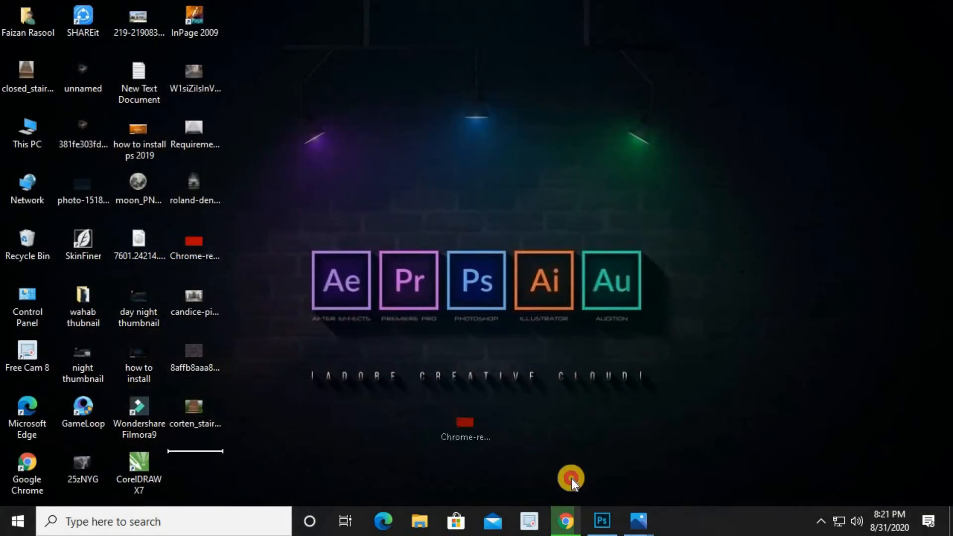
drag(571, 478, 517, 301)
key(Return)
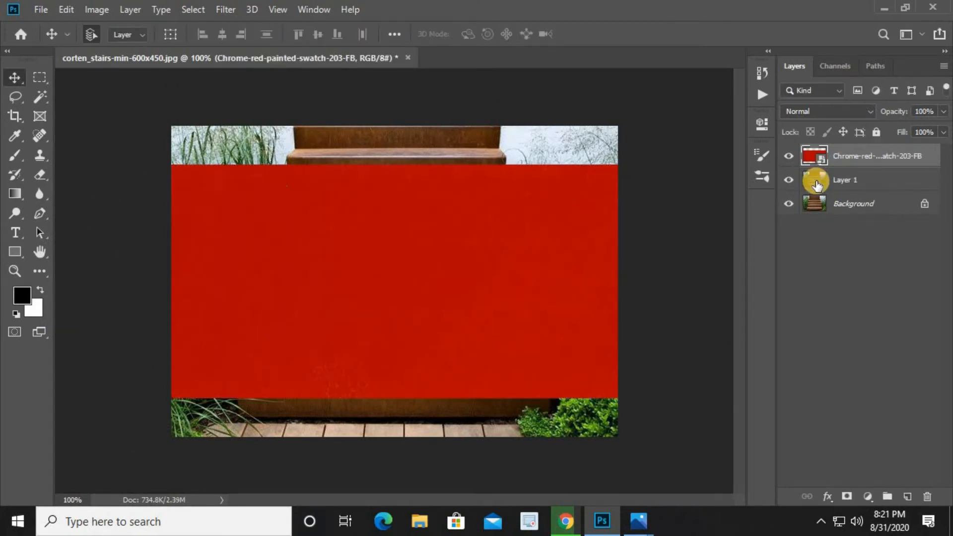
Load the swatch layer as a selection, hide the layer, copy the selection, and deselect
ctrl+click(809, 157)
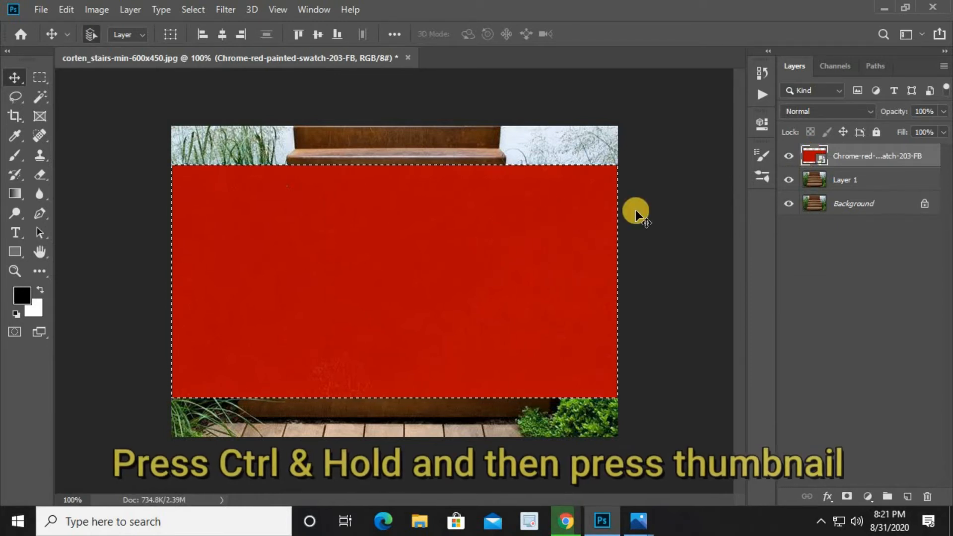
click(788, 157)
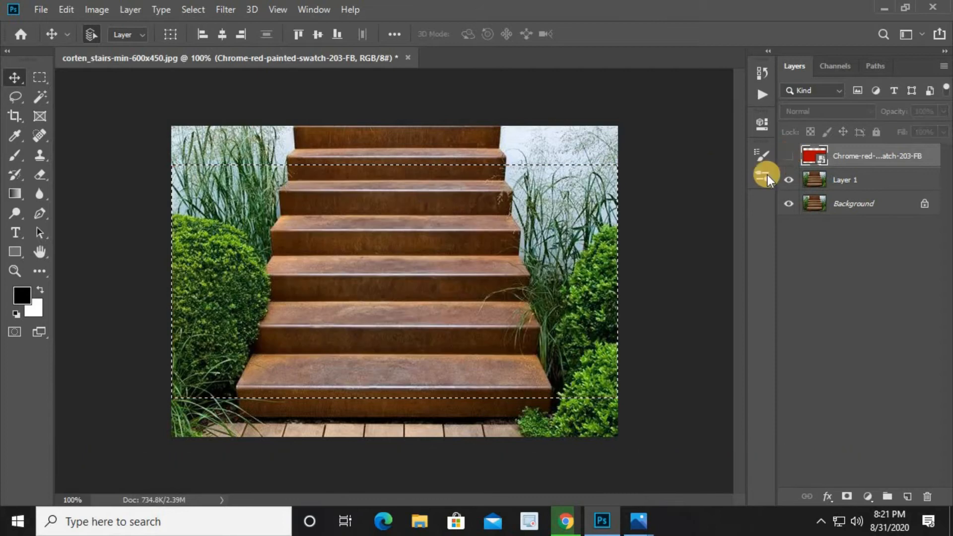
key(ctrl+c)
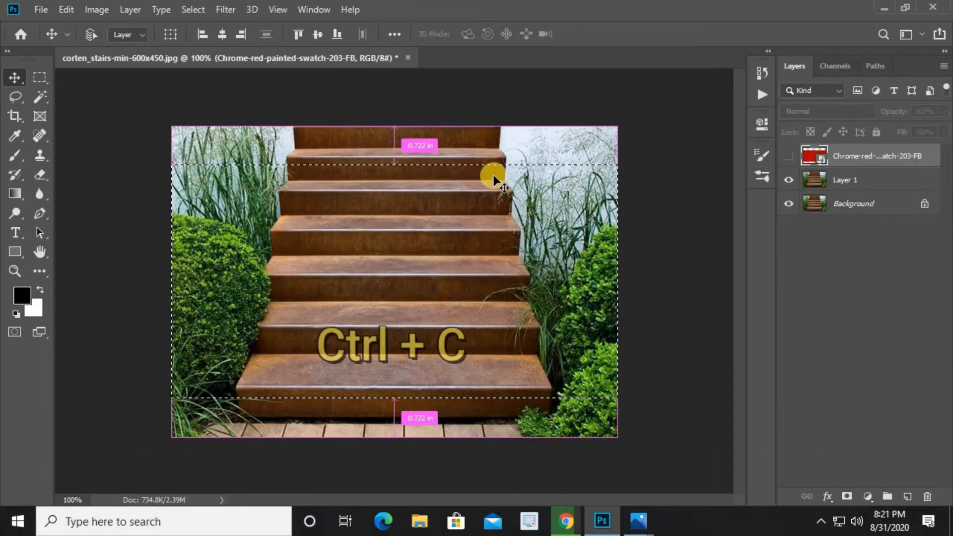
key(ctrl+d)
Add a new empty layer above Layer 1 and open Vanishing Point on it
click(818, 183)
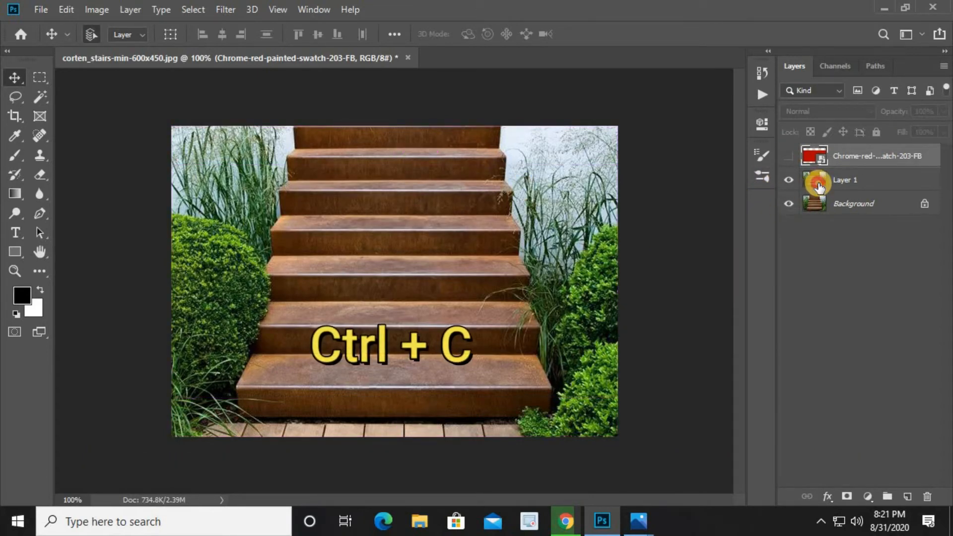
click(904, 498)
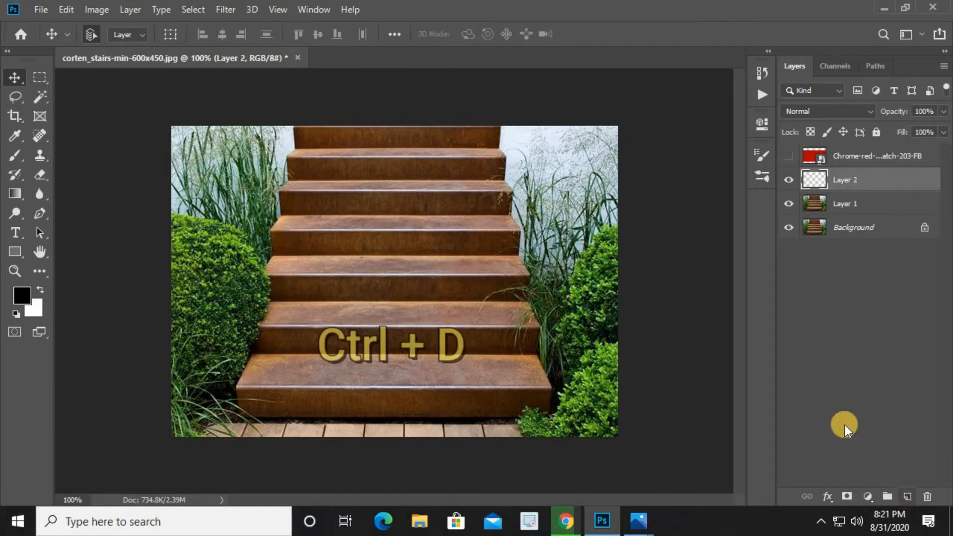
click(228, 11)
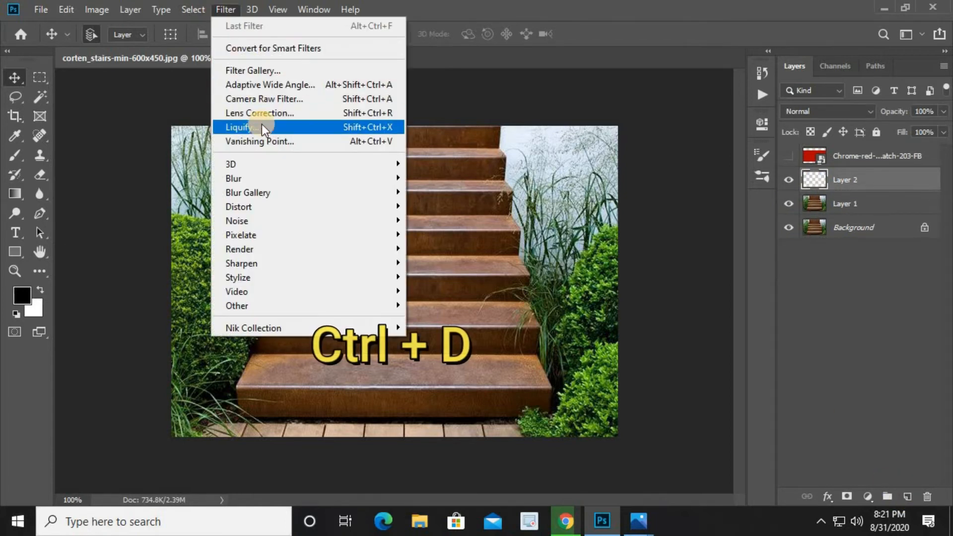
click(305, 140)
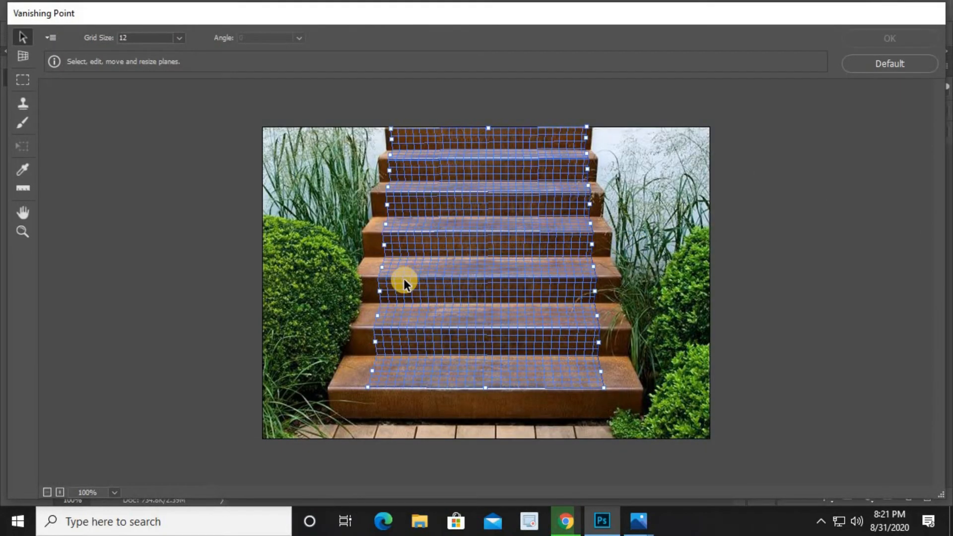
Paste the copied red swatch and drag it onto the stair perspective grid
key(ctrl+v)
drag(308, 204, 401, 242)
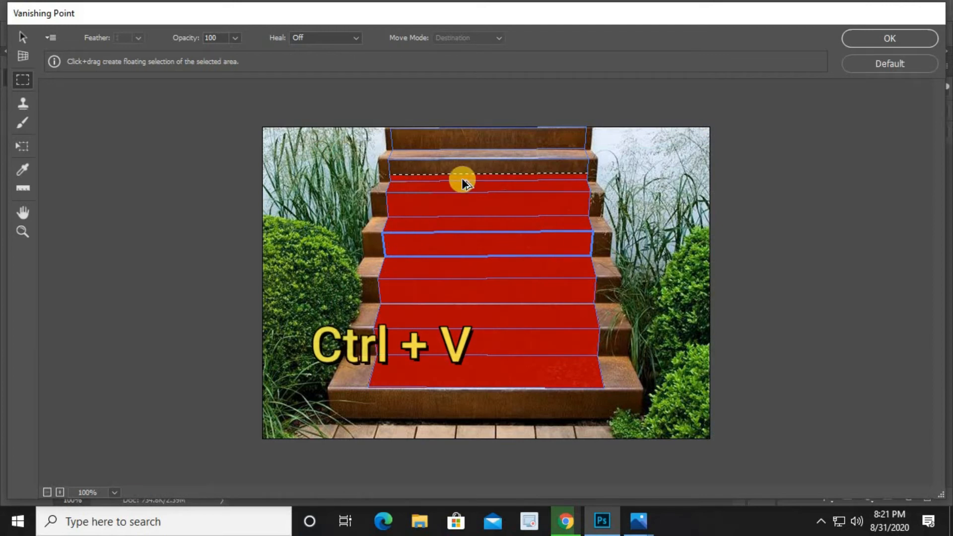
Transform the pasted swatch, moving and stretching it to cover every step of the staircase grid
key(t)
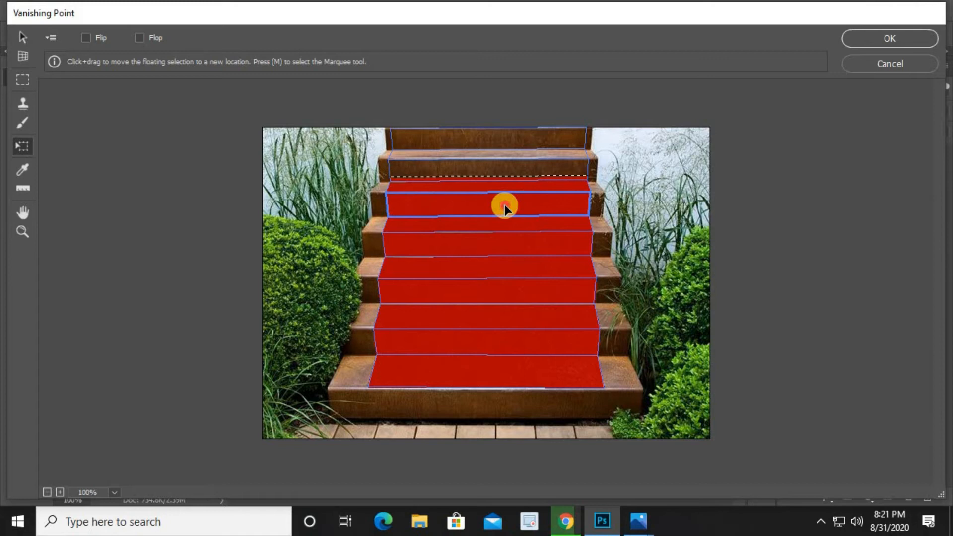
drag(495, 189, 374, 154)
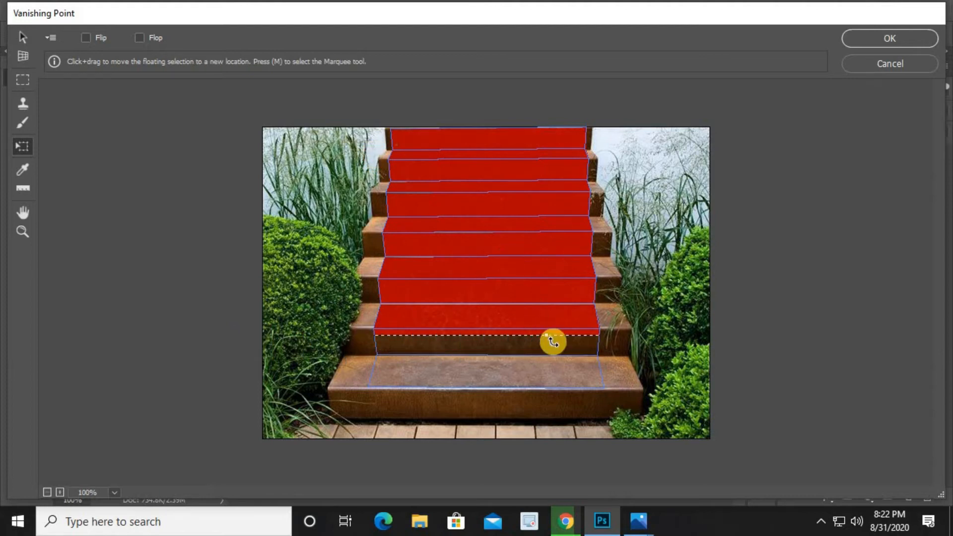
drag(544, 335, 543, 418)
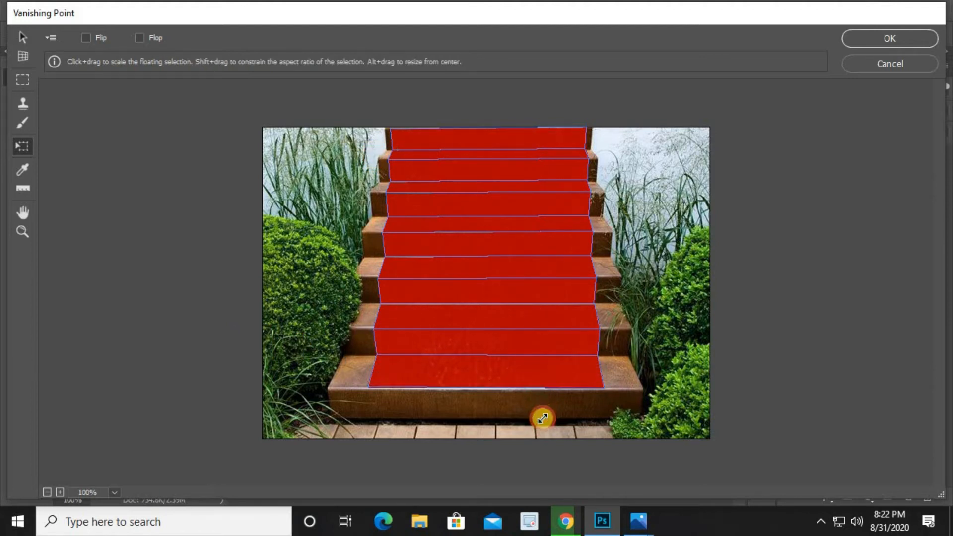
Apply the Vanishing Point result and set Layer 2's blend mode to Multiply
click(859, 38)
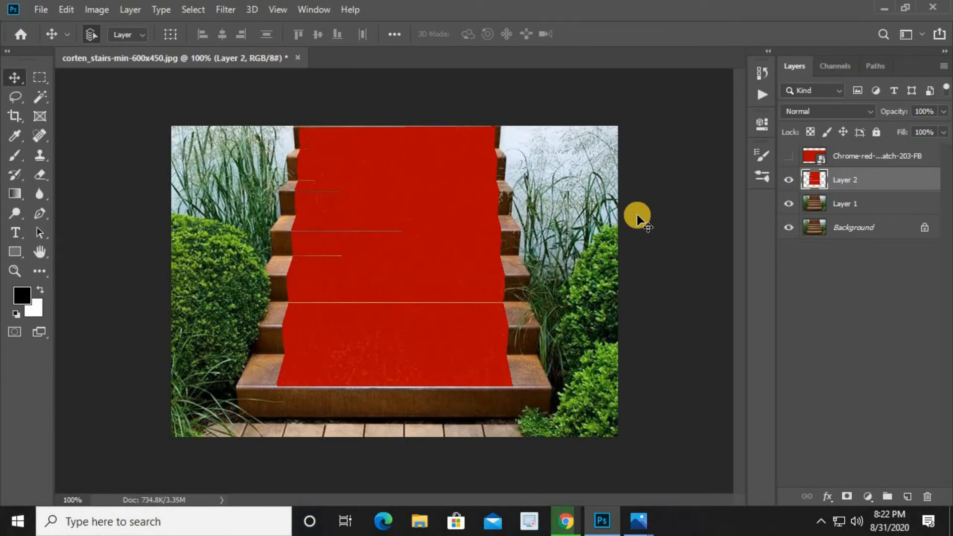
click(821, 109)
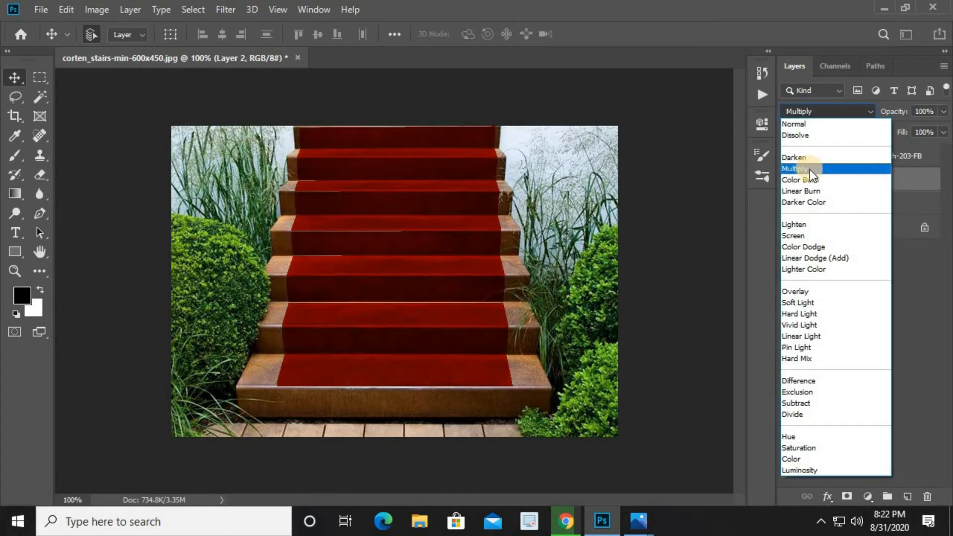
click(809, 169)
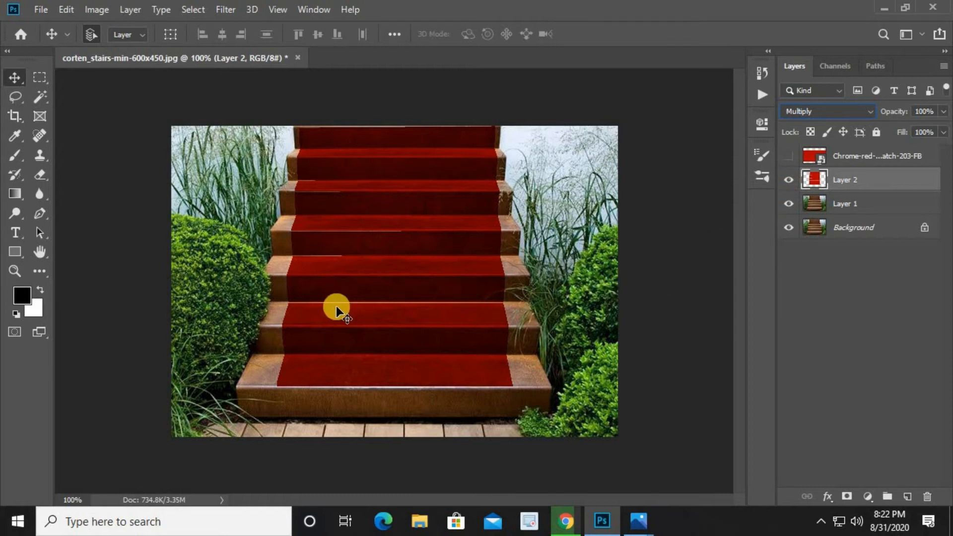
Add a new empty layer above Layer 2 and sample the carpet's red from the stairs as the foreground colour
key(ctrl+plus)
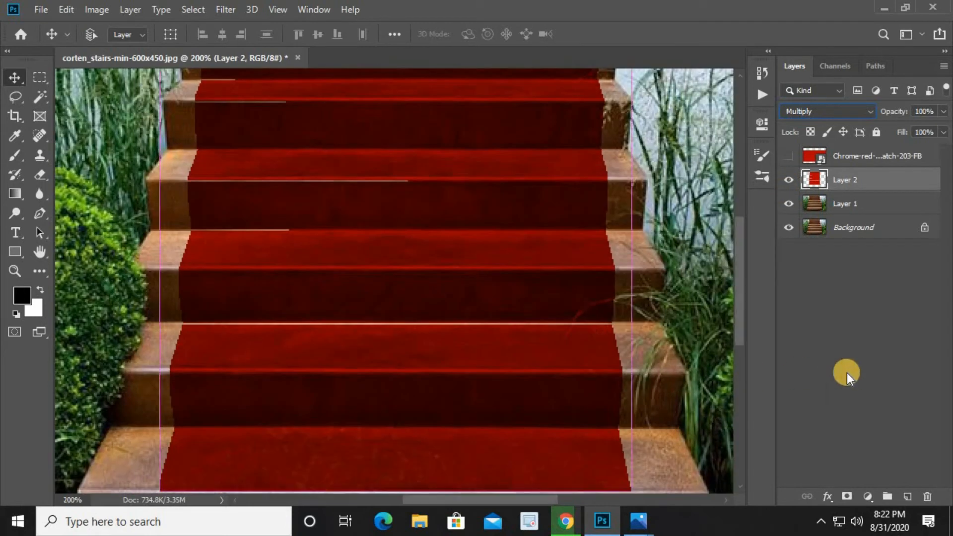
click(900, 495)
drag(413, 380, 433, 388)
click(19, 139)
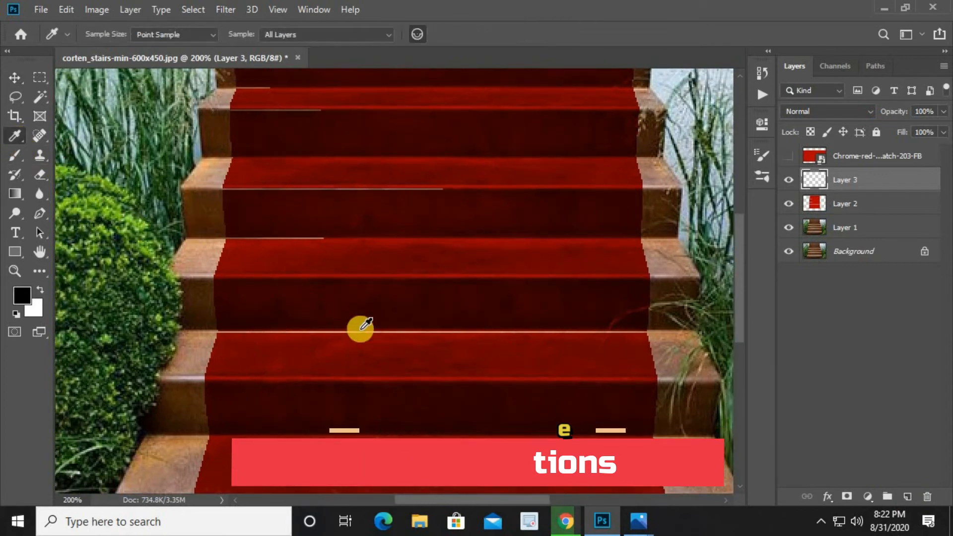
click(360, 327)
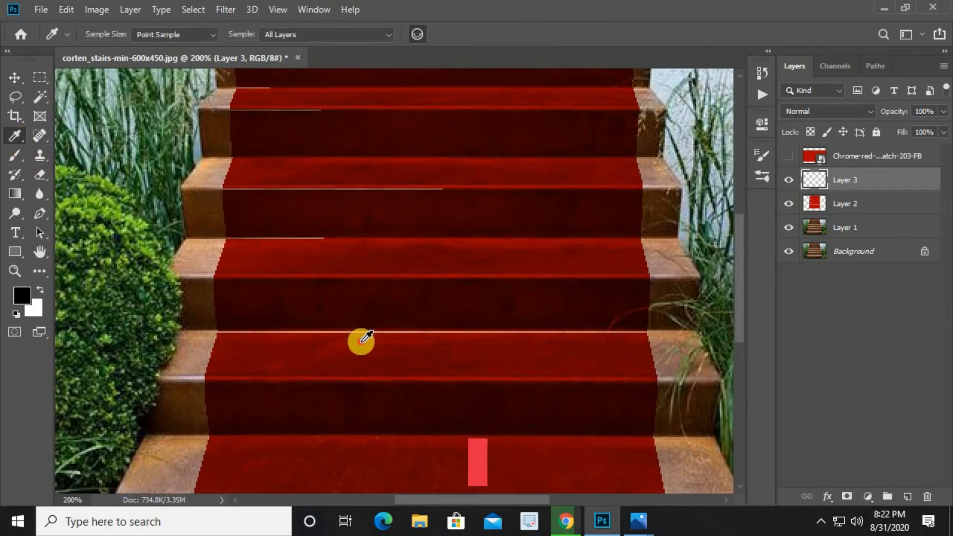
Switch to the Brush tool and set the new layer's blend mode to Multiply
click(16, 158)
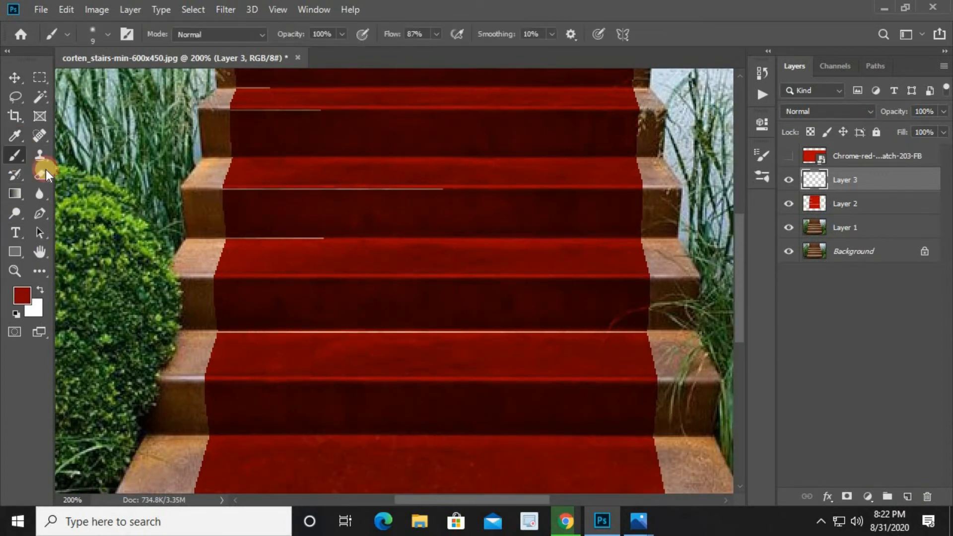
click(826, 109)
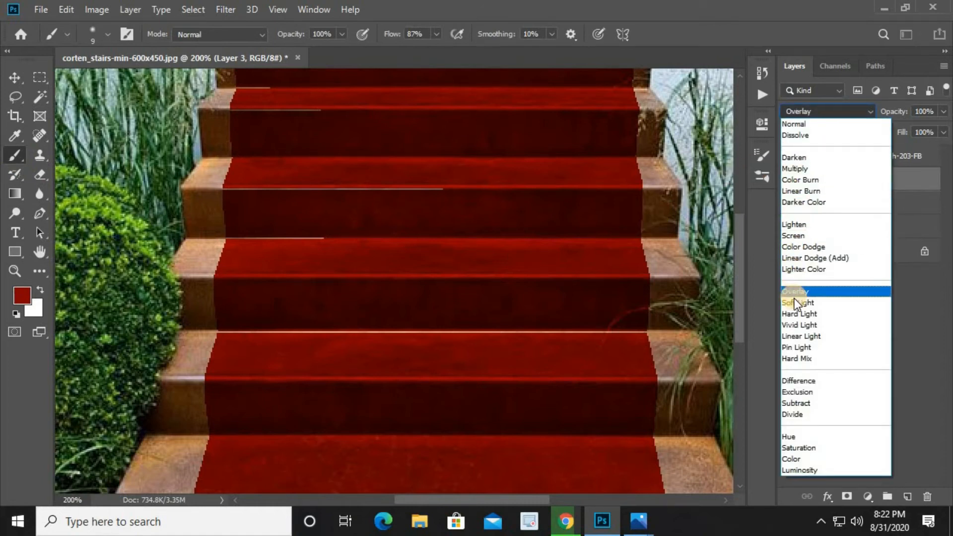
click(796, 168)
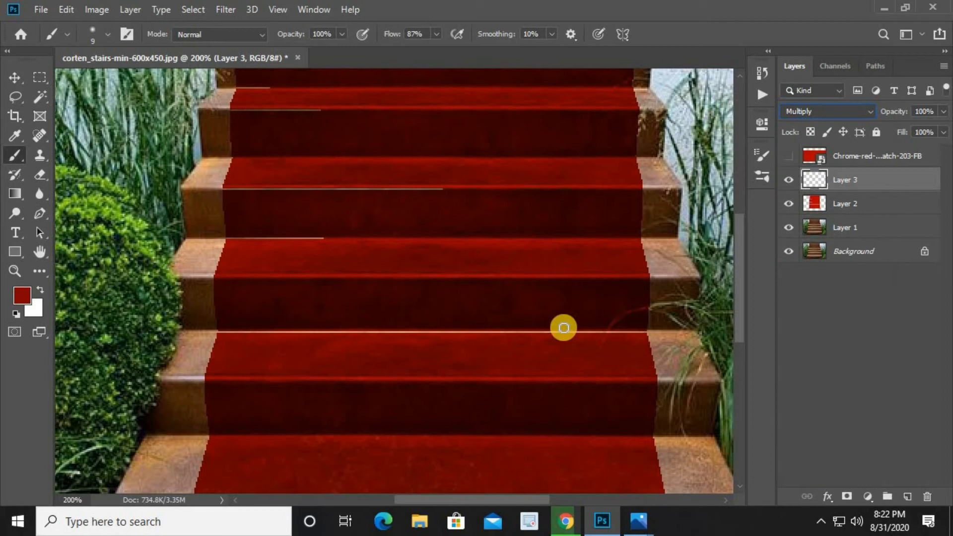
Brush over the light seam lines running across the lower step of the red carpet
drag(578, 331, 631, 337)
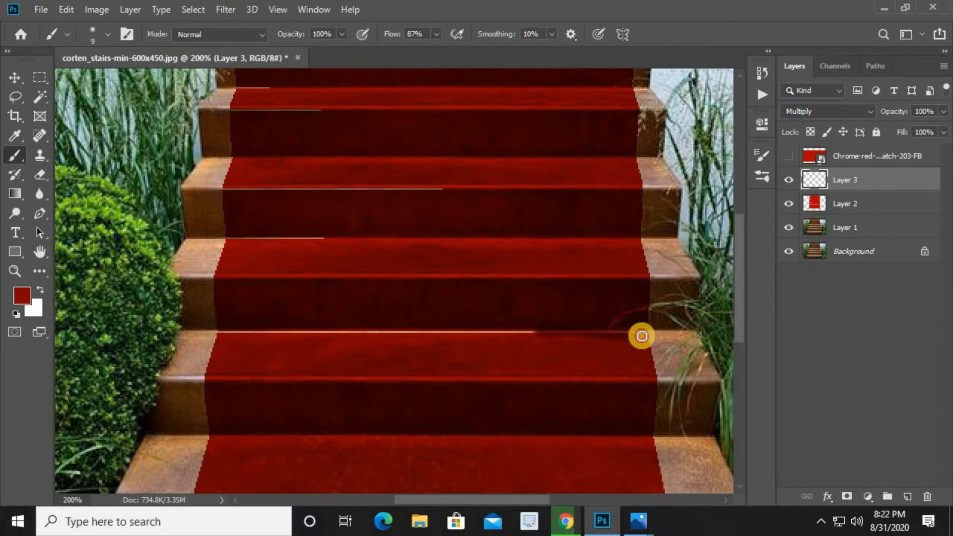
drag(480, 333, 428, 332)
drag(341, 334, 282, 333)
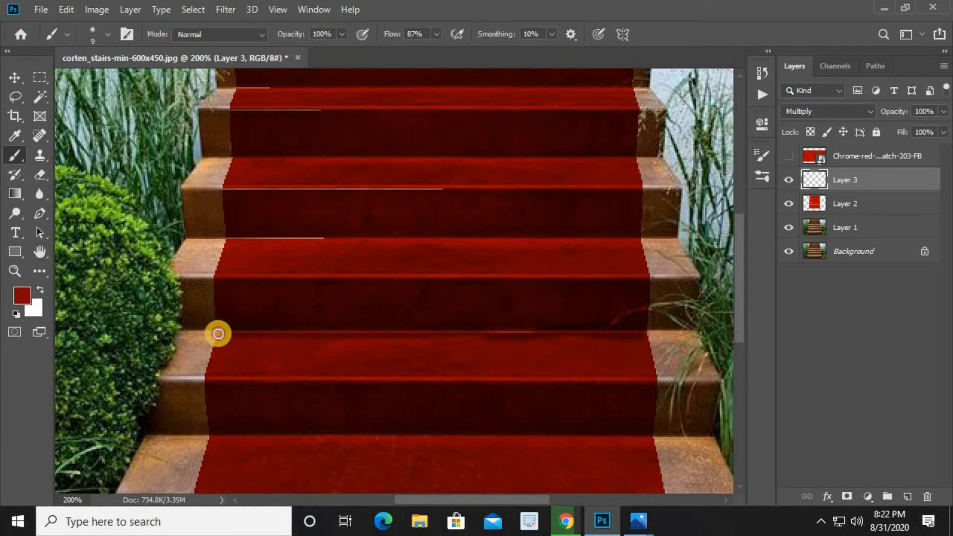
drag(357, 306, 367, 355)
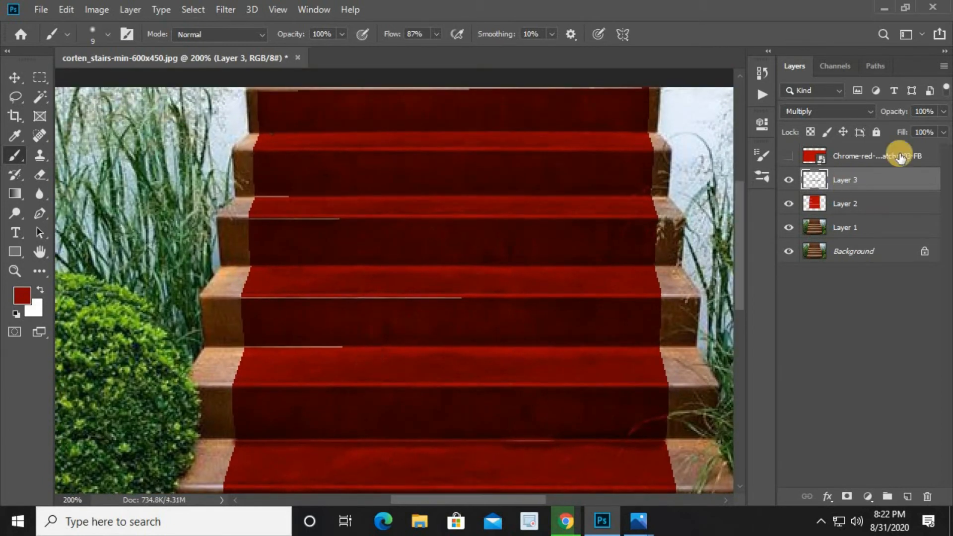
Lower the paint layer's opacity to 90% and brush over the seam's left end on the next step
click(941, 114)
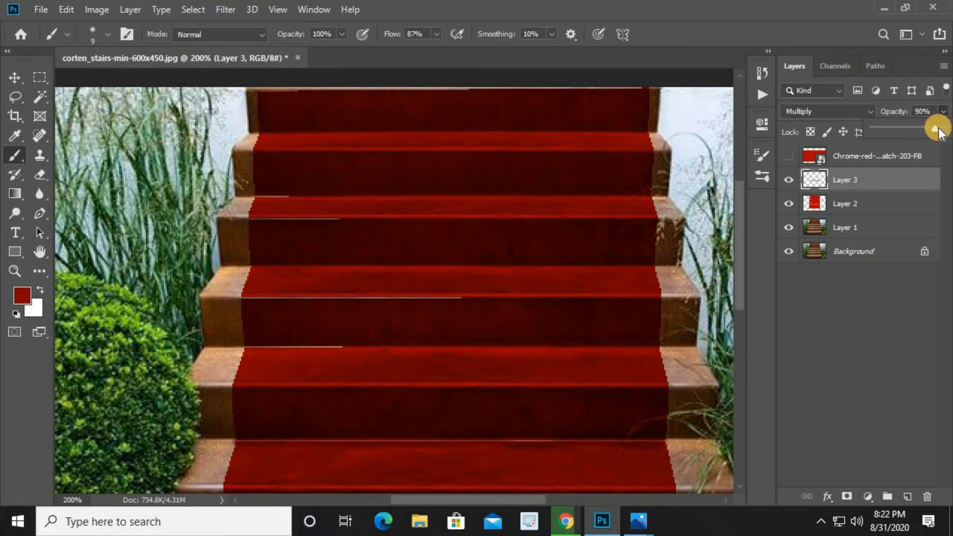
mouse_move(251, 346)
mouse_down()
mouse_move(341, 345)
mouse_move(296, 344)
mouse_up()
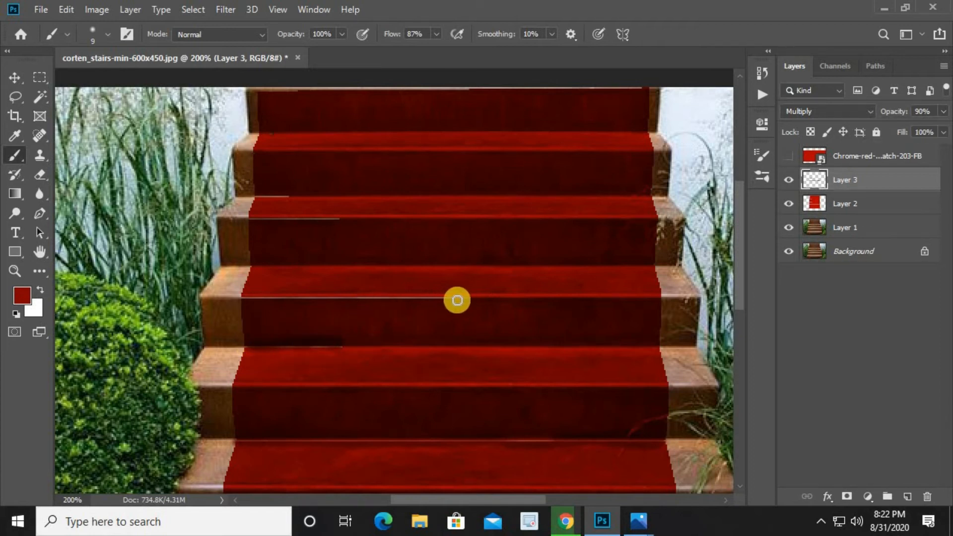
drag(449, 299, 358, 299)
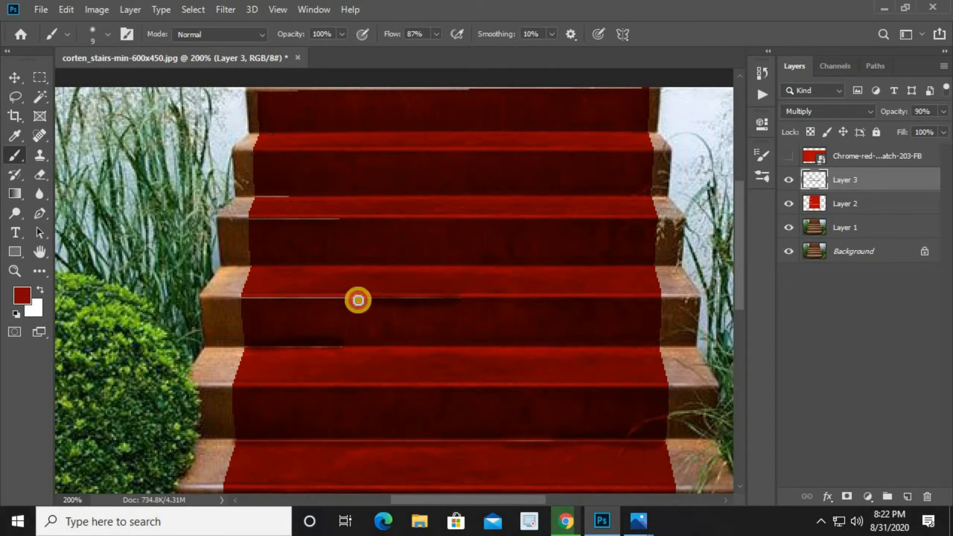
key(ctrl+z)
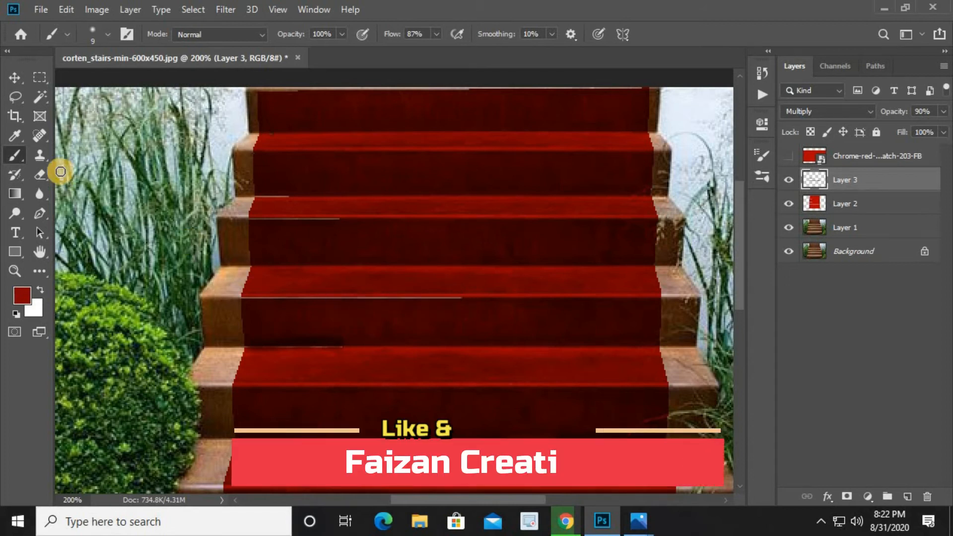
click(15, 138)
click(394, 304)
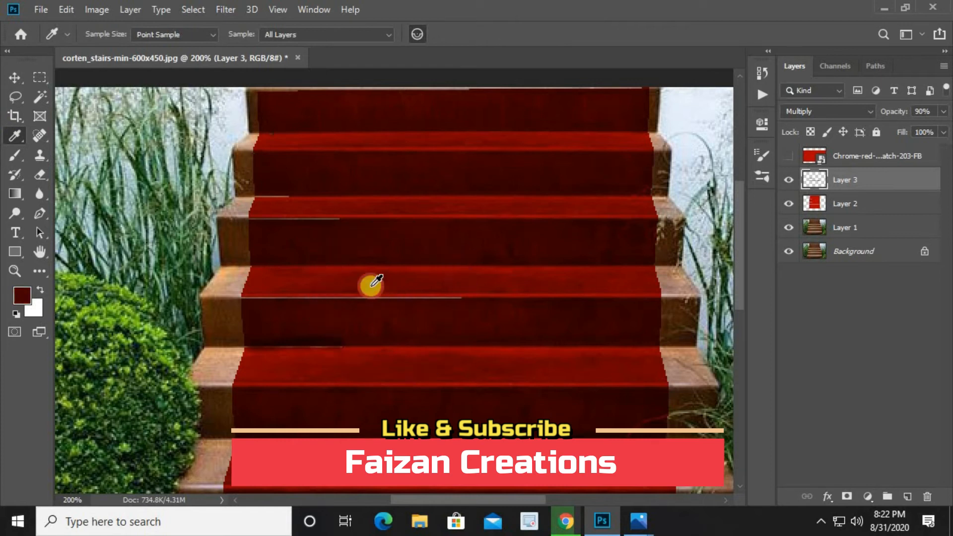
click(15, 156)
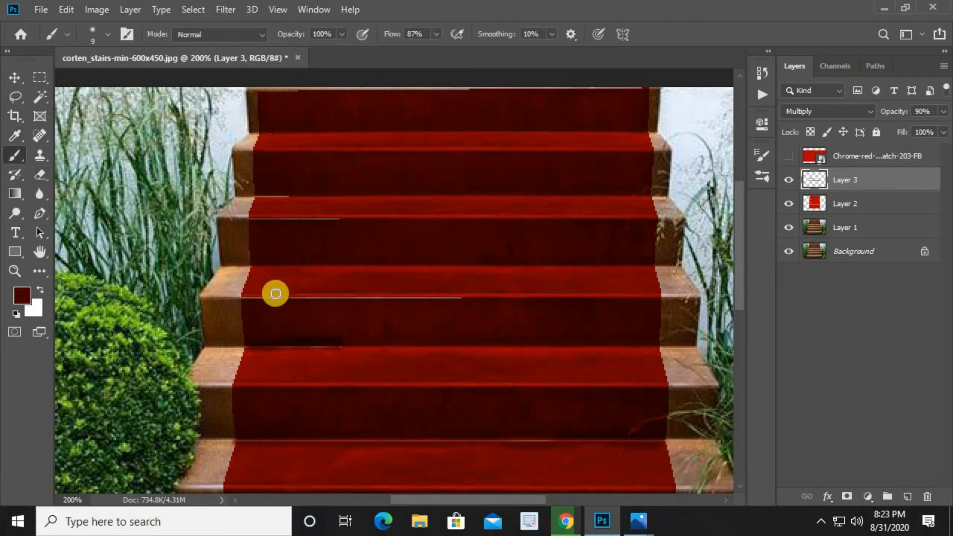
drag(252, 301, 312, 302)
key(ctrl+z)
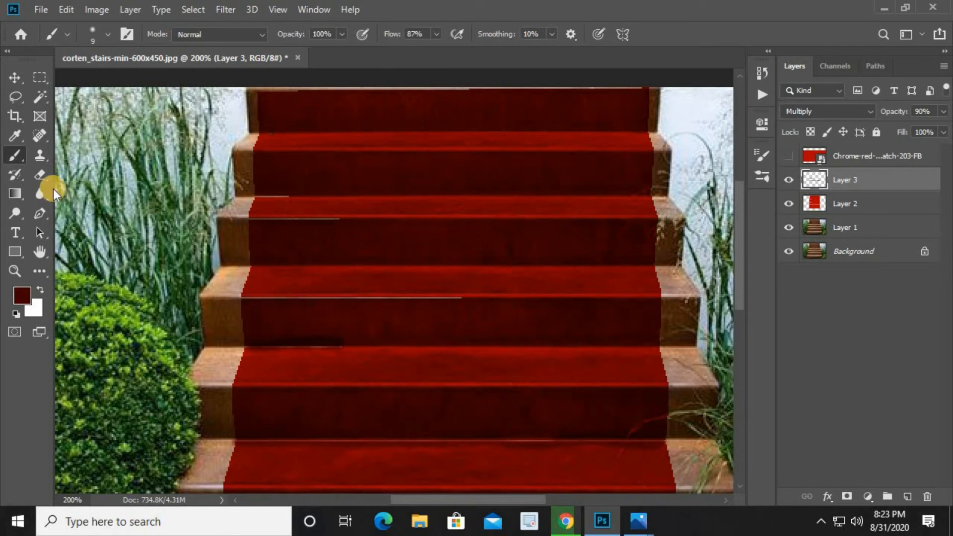
Resample the carpet's red and paint over the remaining seam lines on the middle and upper steps
click(15, 135)
drag(358, 277, 341, 271)
click(323, 268)
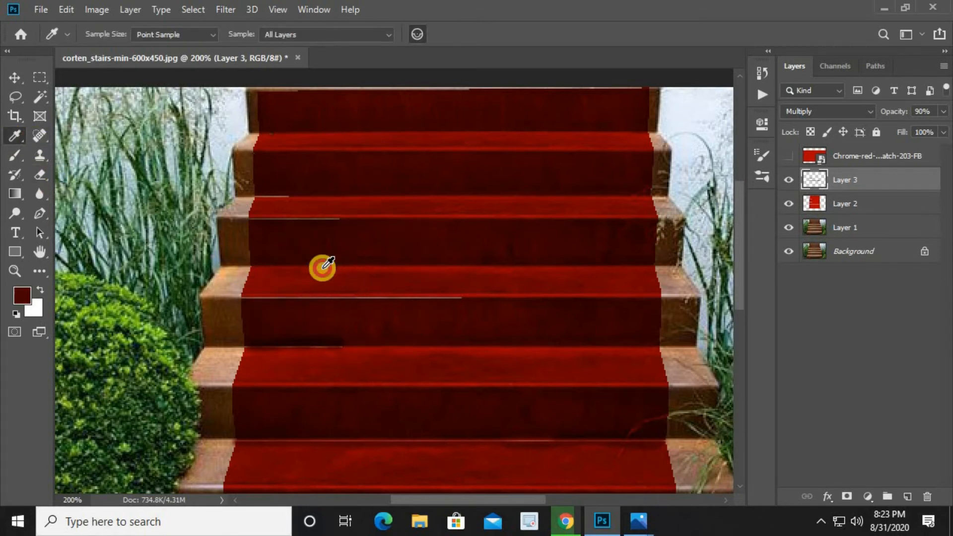
click(15, 154)
drag(296, 304, 280, 304)
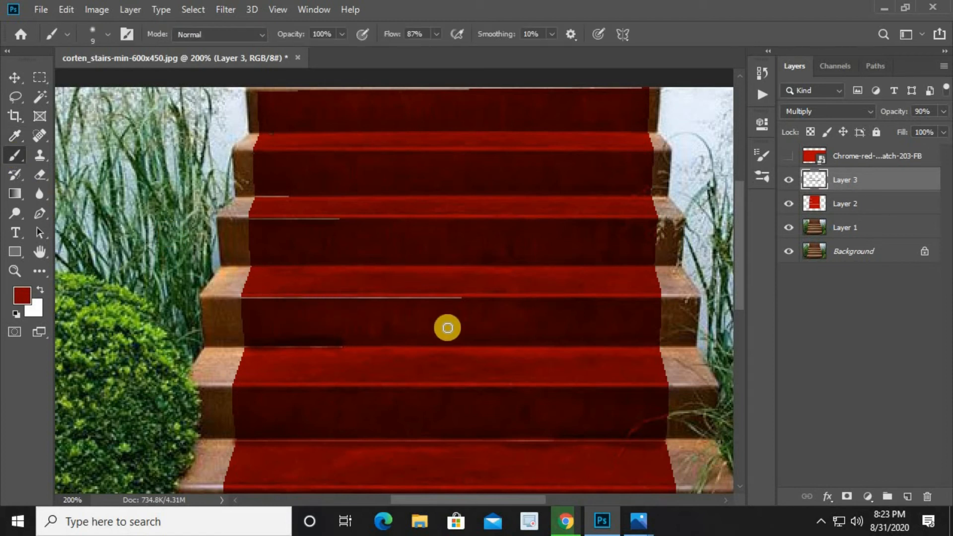
drag(458, 297, 242, 298)
drag(253, 219, 334, 219)
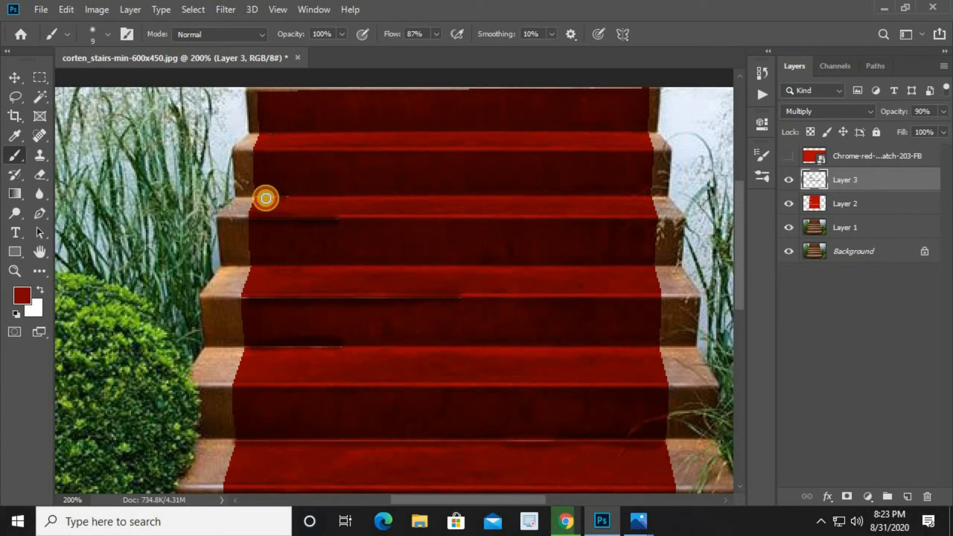
drag(355, 143, 336, 239)
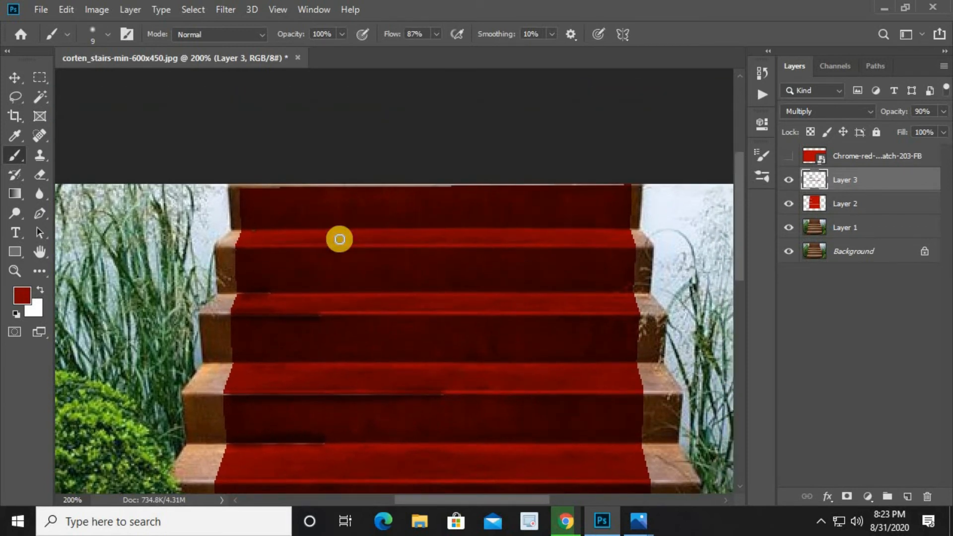
Duplicate Layer 2 to create a second copy of the red carpet layer
key(ctrl+minus)
key(ctrl+minus)
key(ctrl+plus)
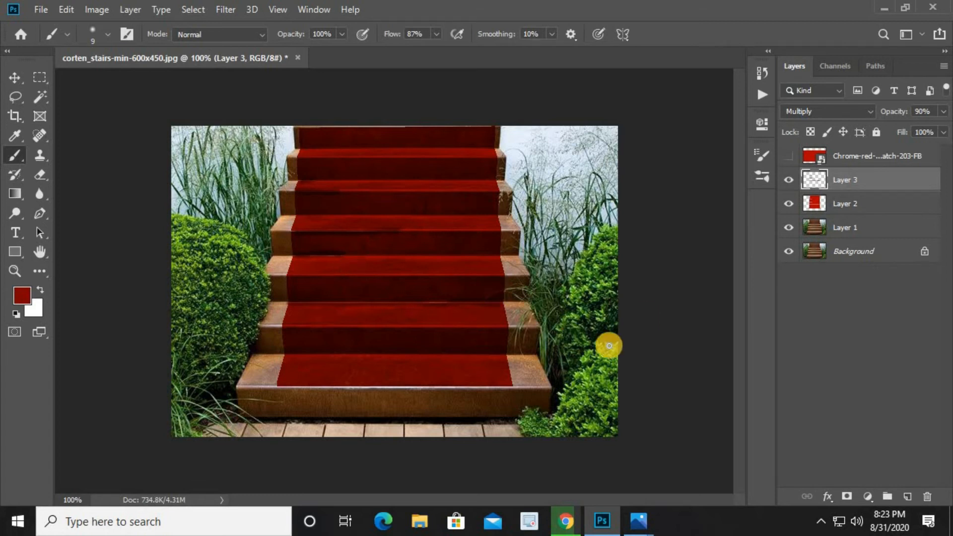
click(840, 205)
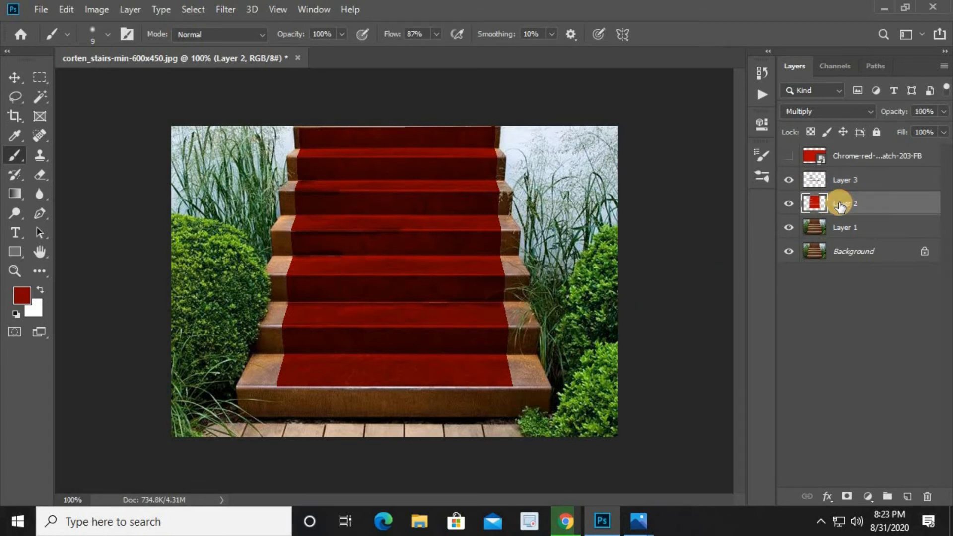
key(ctrl+j)
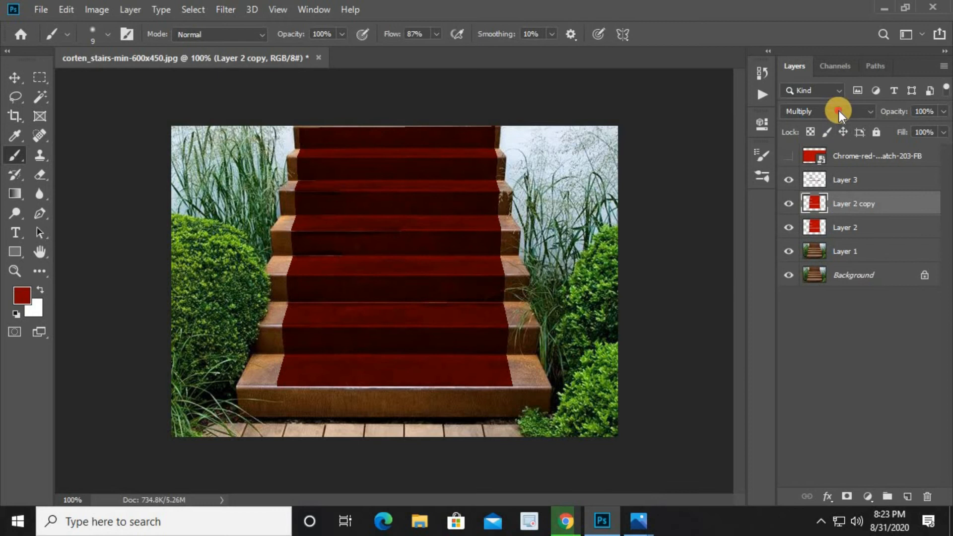
Set the Layer 2 copy's opacity to 50% and its blend mode to Multiply
click(839, 111)
click(818, 236)
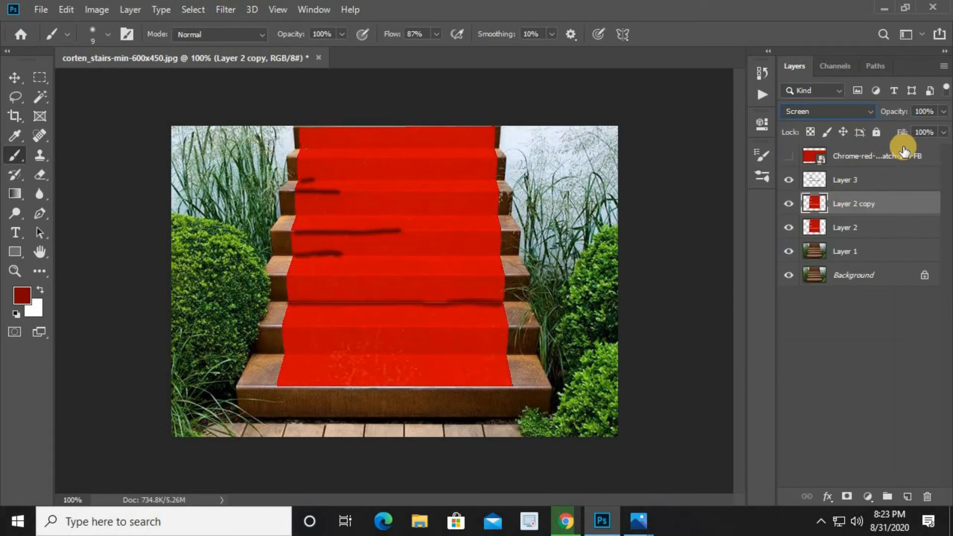
drag(917, 130, 872, 127)
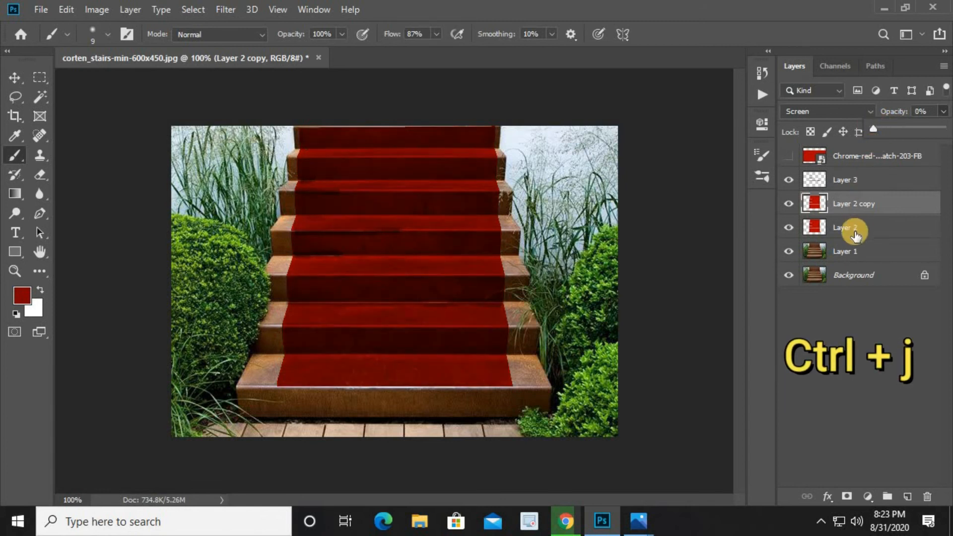
click(908, 127)
click(855, 111)
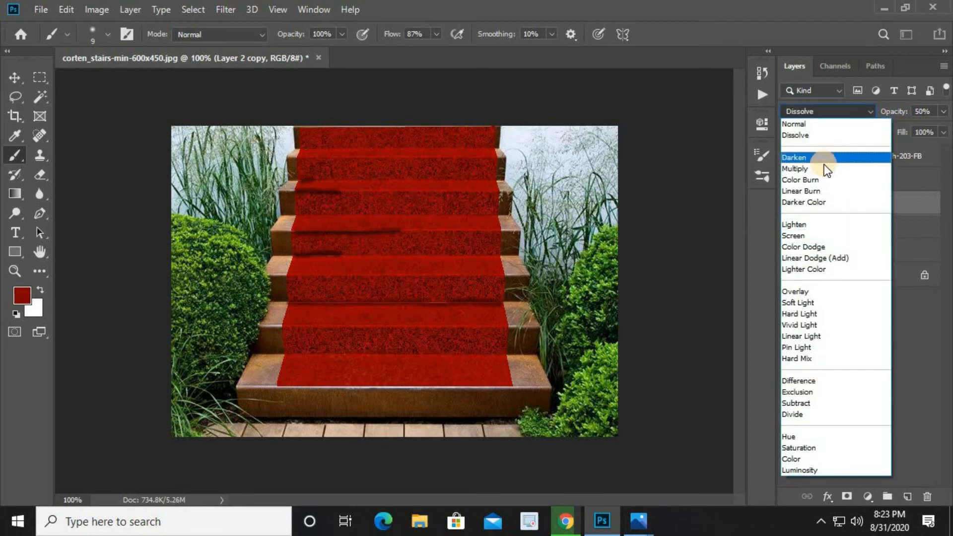
click(824, 165)
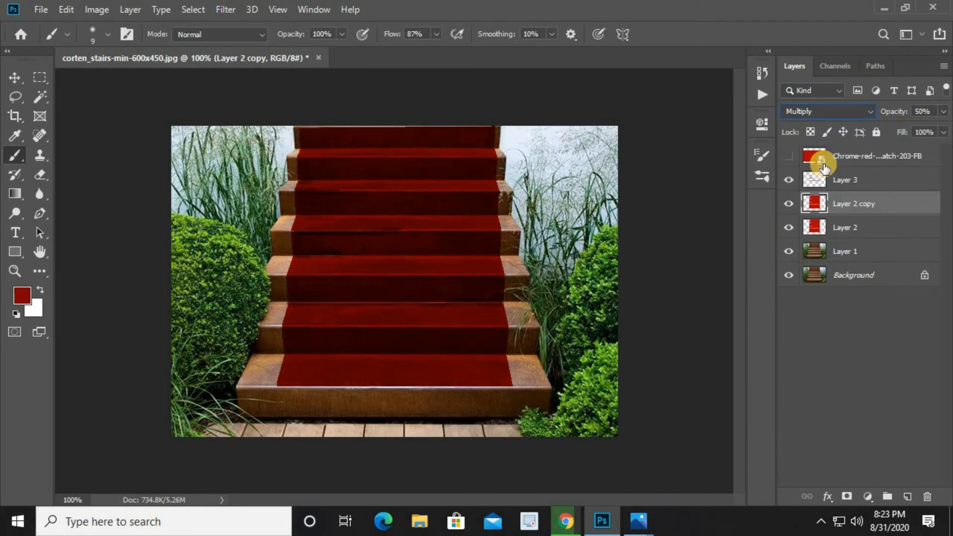